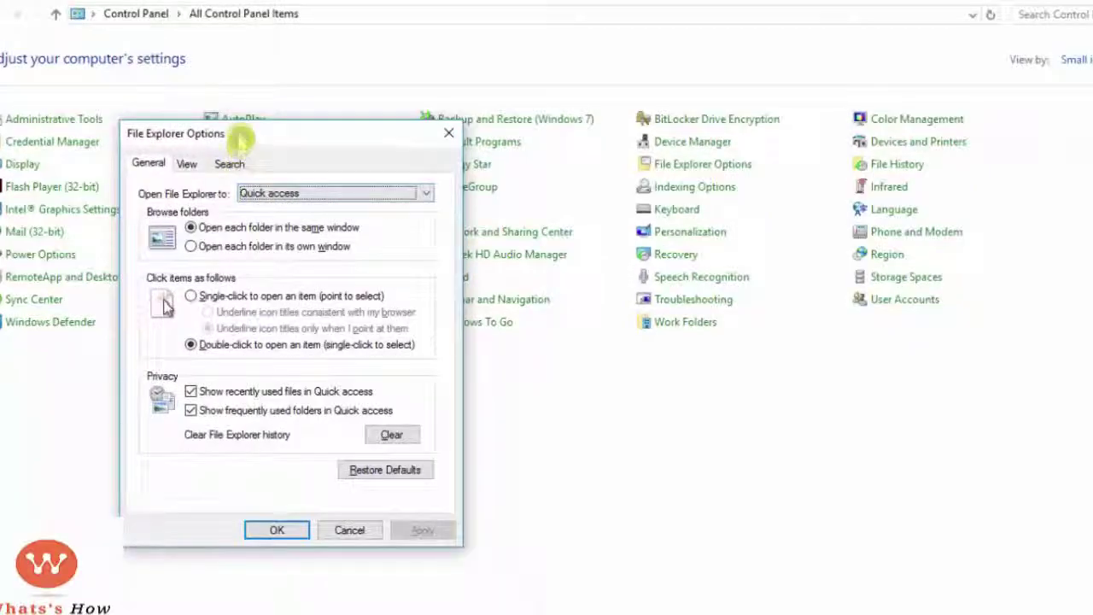
# Step: Set File Explorer to show hidden files, folders, and drives, and stop hiding empty drives and extensions for known file types
pyautogui.click(214, 160)
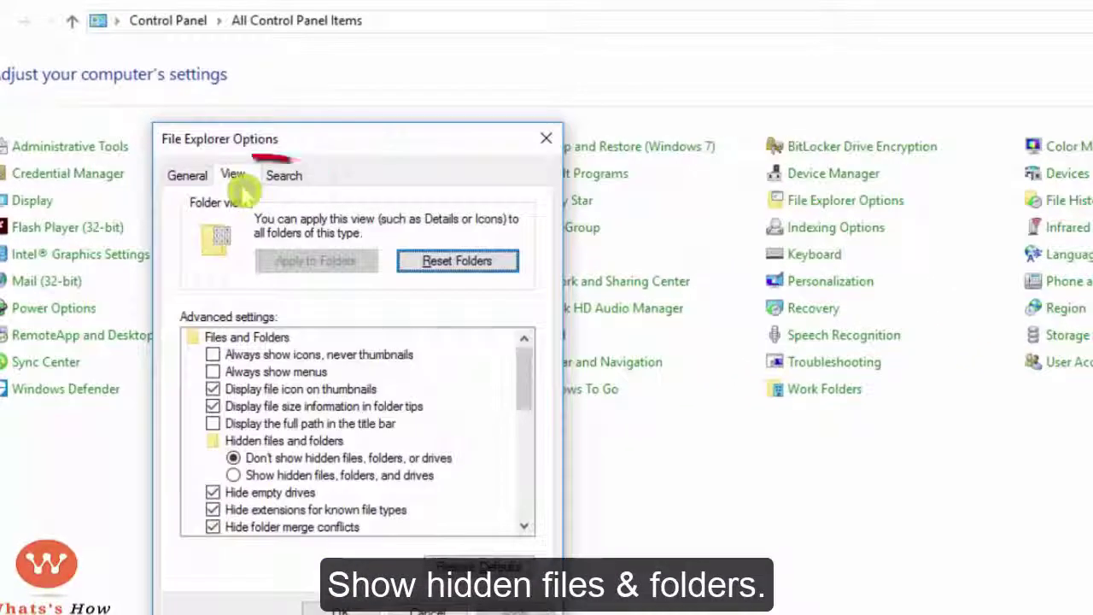
pyautogui.click(274, 475)
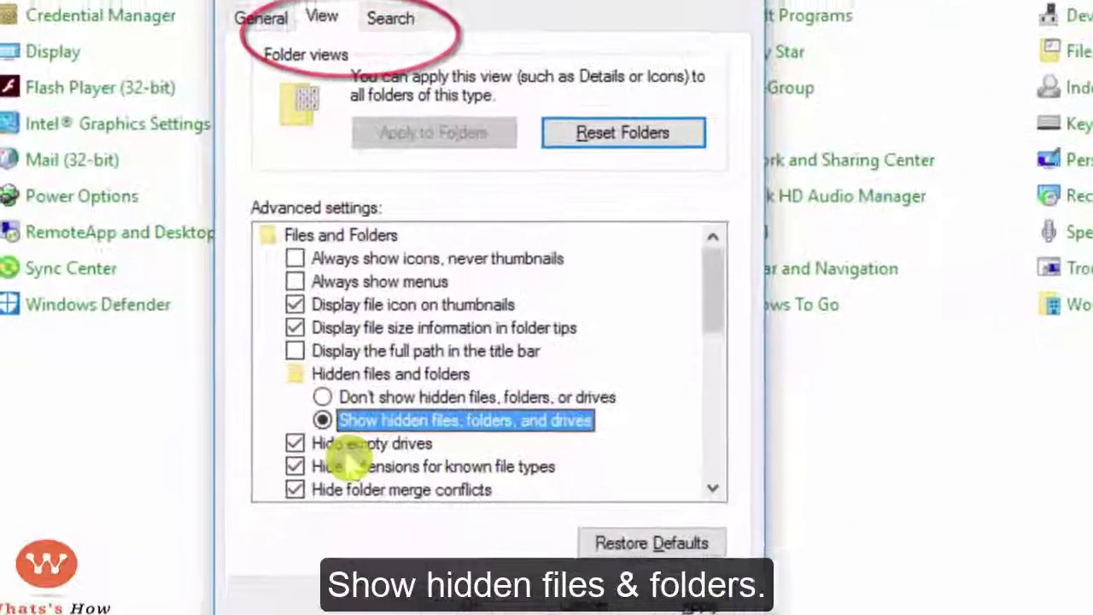
pyautogui.click(261, 492)
pyautogui.press('space')
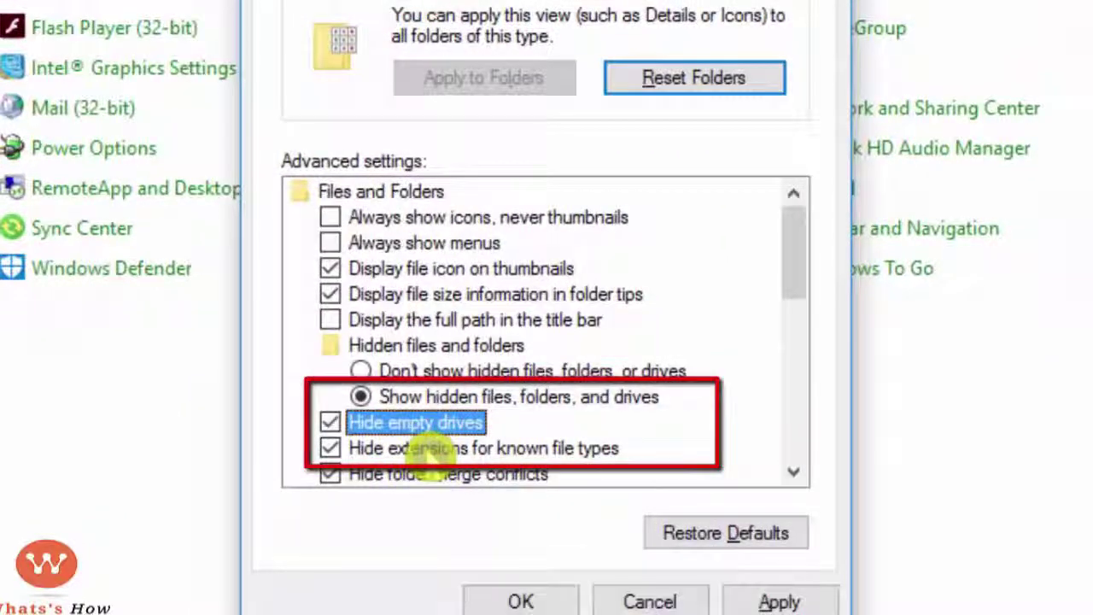
pyautogui.click(427, 451)
pyautogui.click(423, 434)
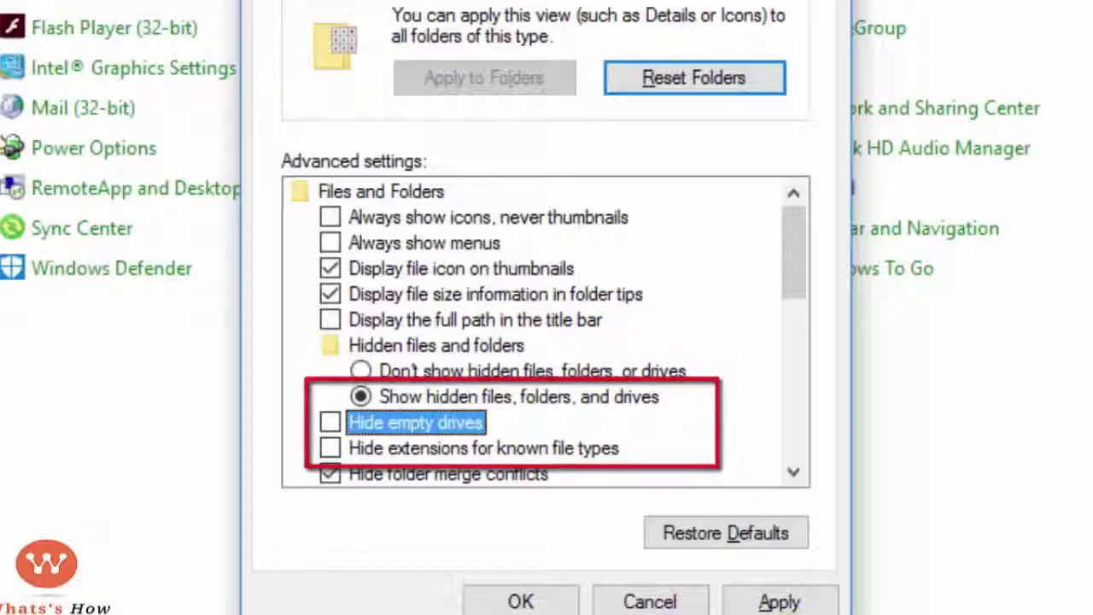
pyautogui.click(763, 598)
pyautogui.click(521, 601)
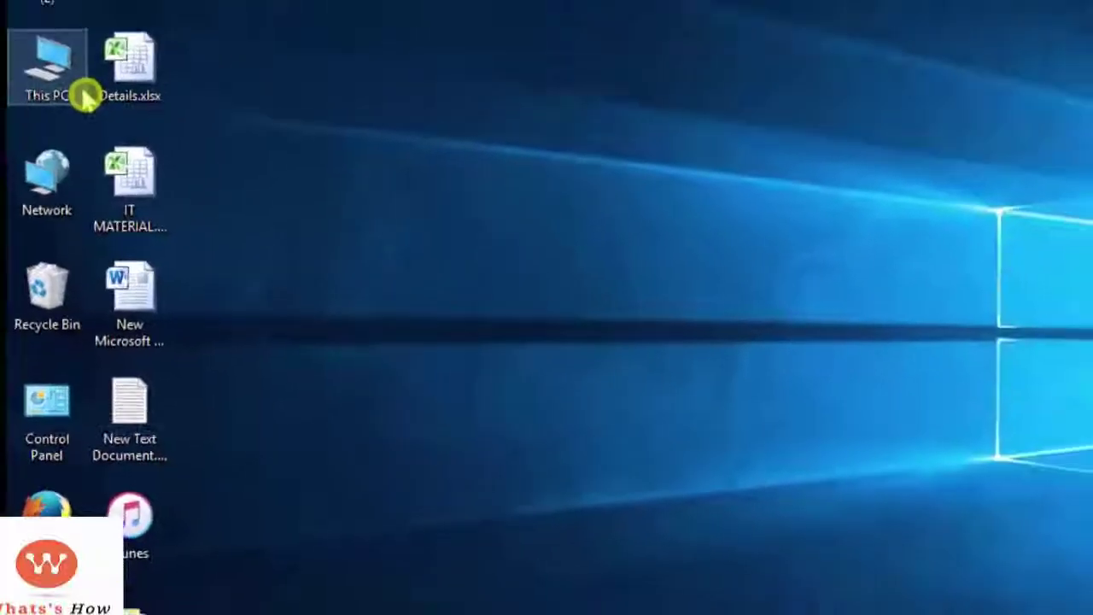
# Step: Review the hidden files settings in the folder options of This PC, then close the options and the window
pyautogui.doubleClick(85, 98)
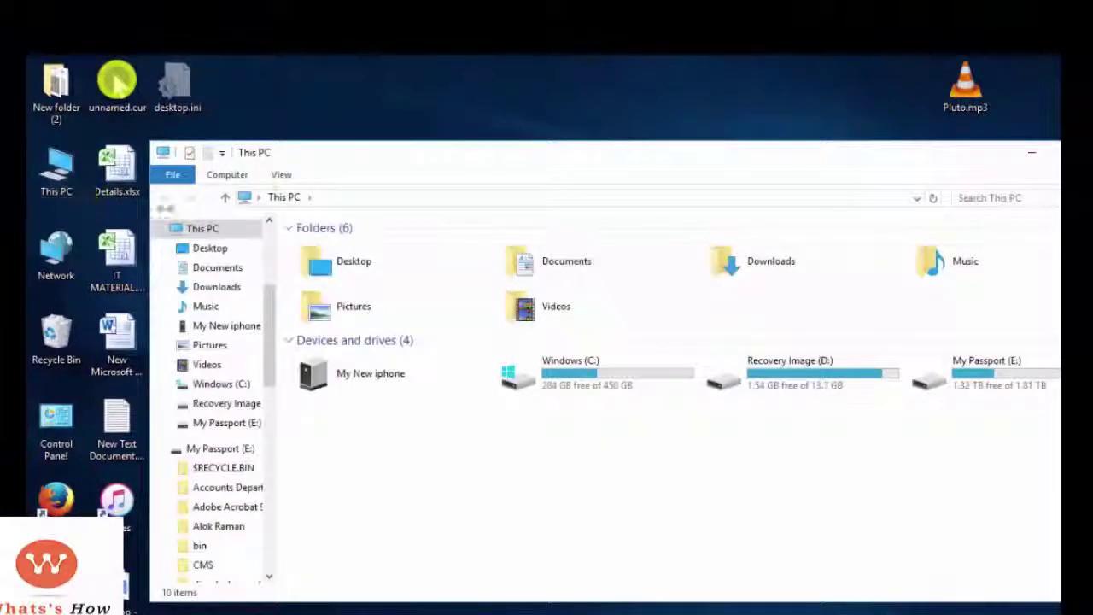
pyautogui.click(282, 175)
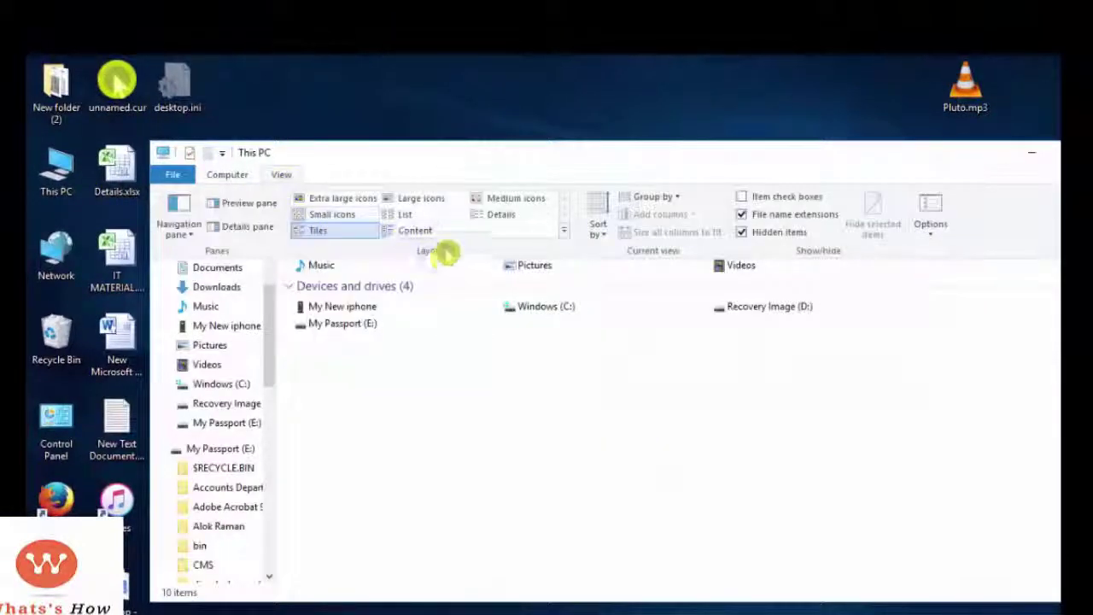
pyautogui.click(944, 222)
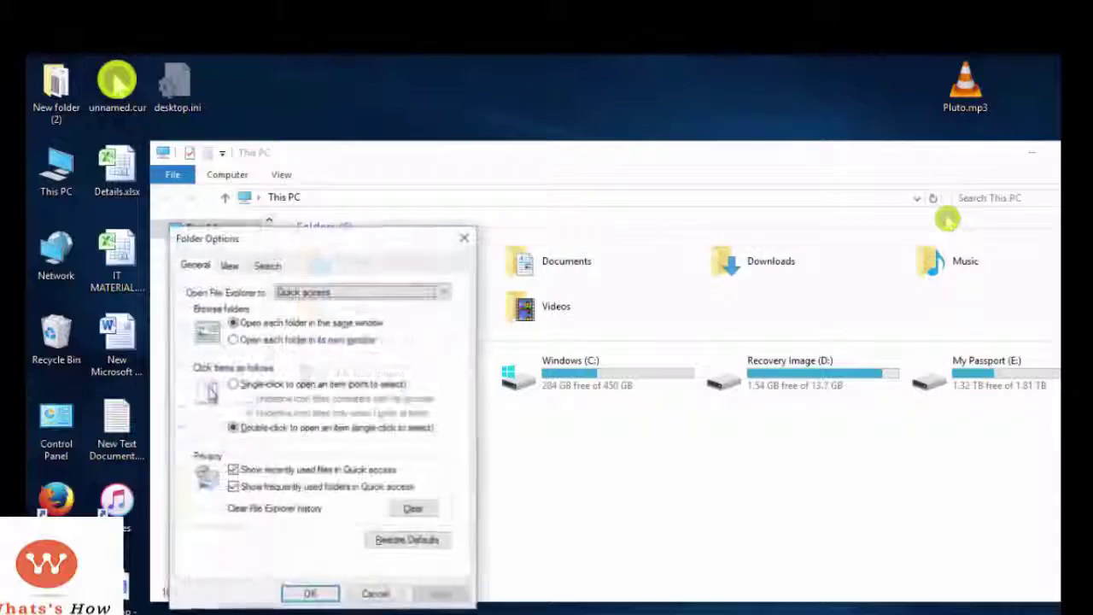
pyautogui.click(232, 266)
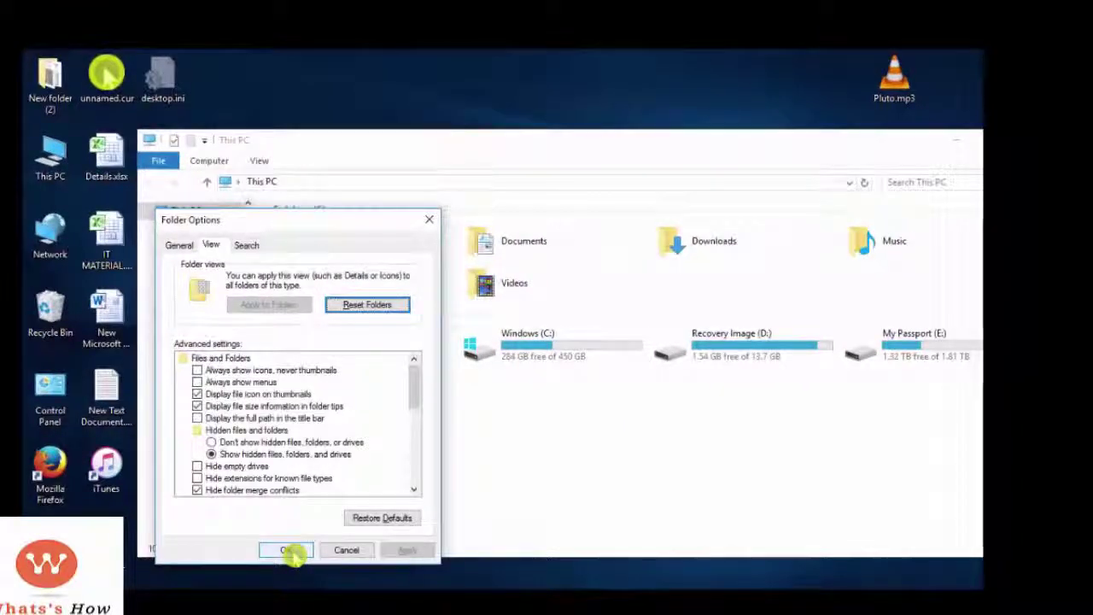
pyautogui.click(287, 551)
pyautogui.hotkey('alt', 'F4')
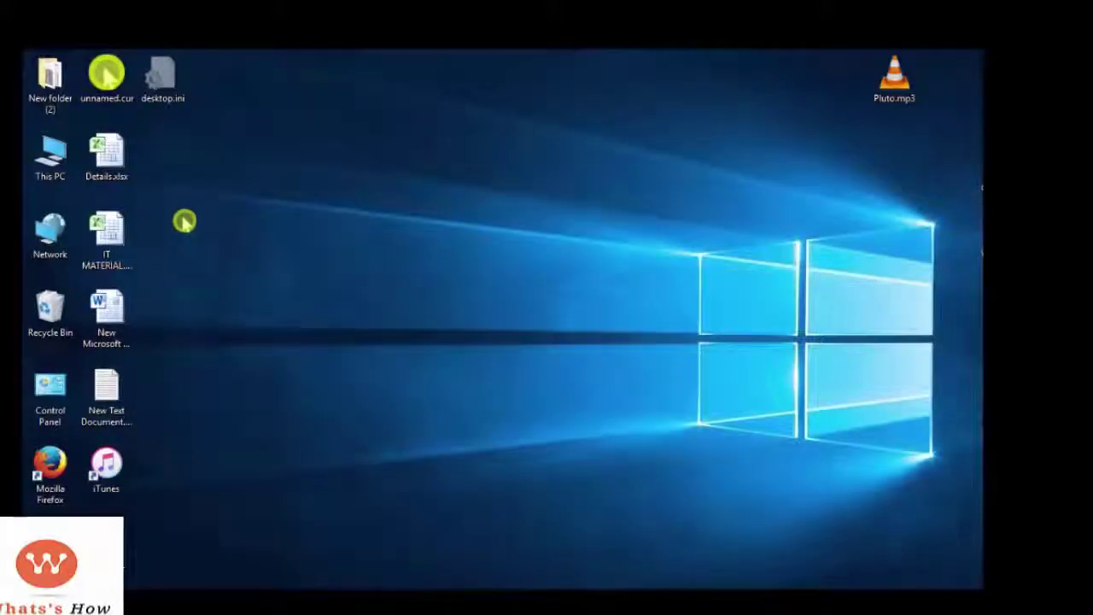
# Step: Open This PC in a maximized window and go into the Windows (C:) drive
pyautogui.doubleClick(62, 177)
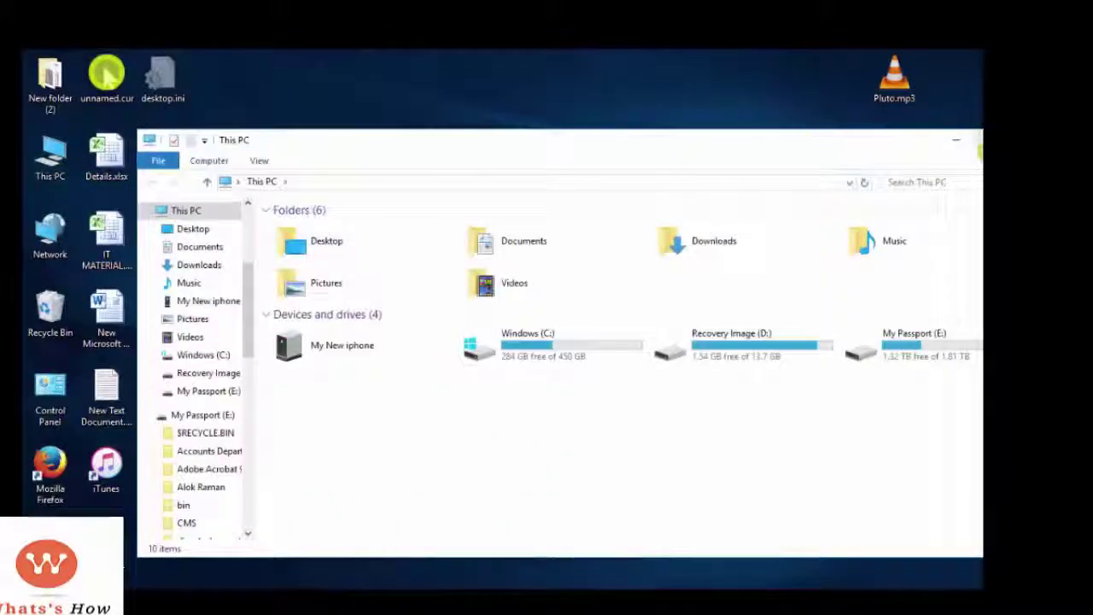
pyautogui.moveTo(918, 152); pyautogui.dragTo(781, 114)
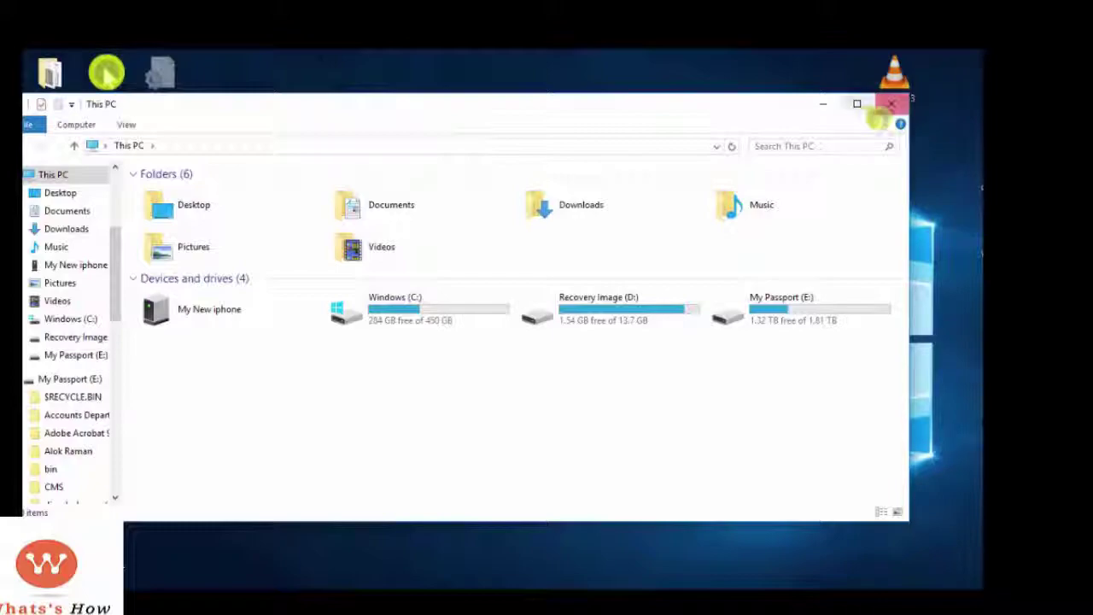
pyautogui.click(858, 104)
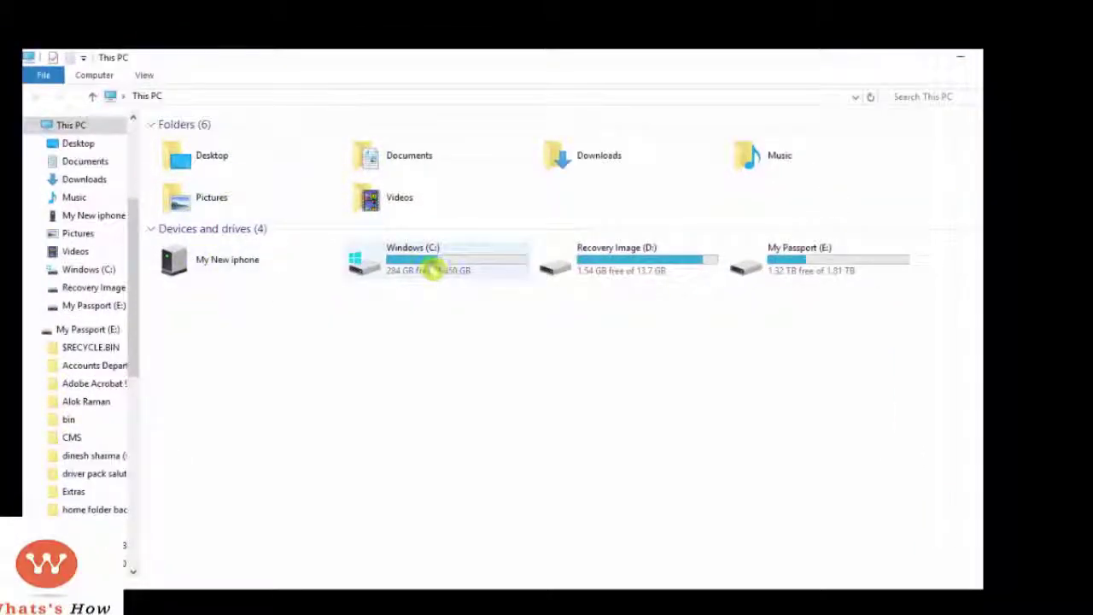
pyautogui.click(433, 271)
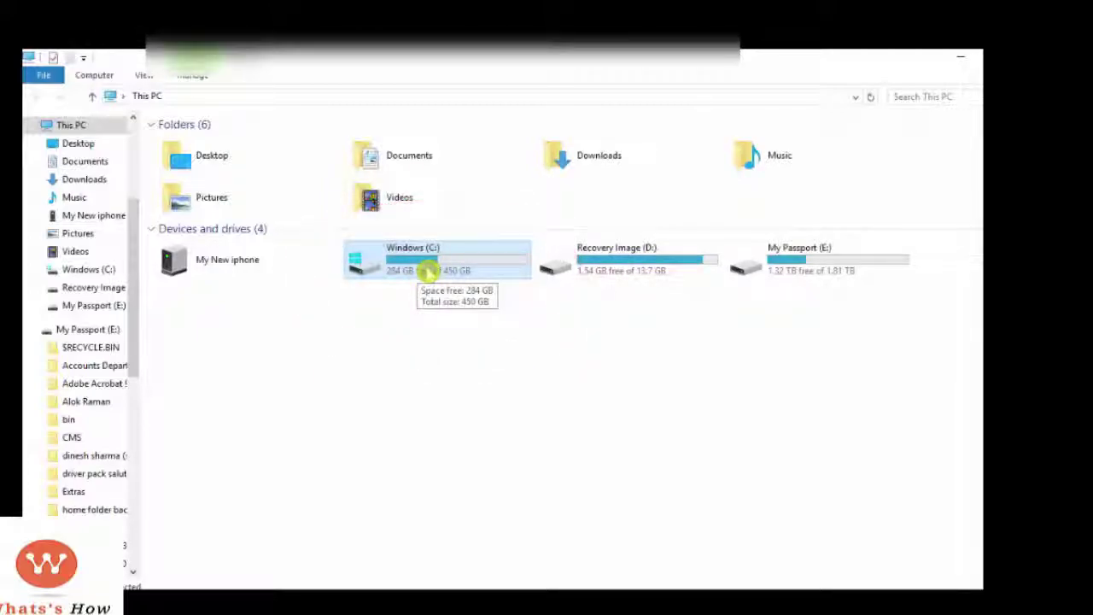
pyautogui.doubleClick(427, 271)
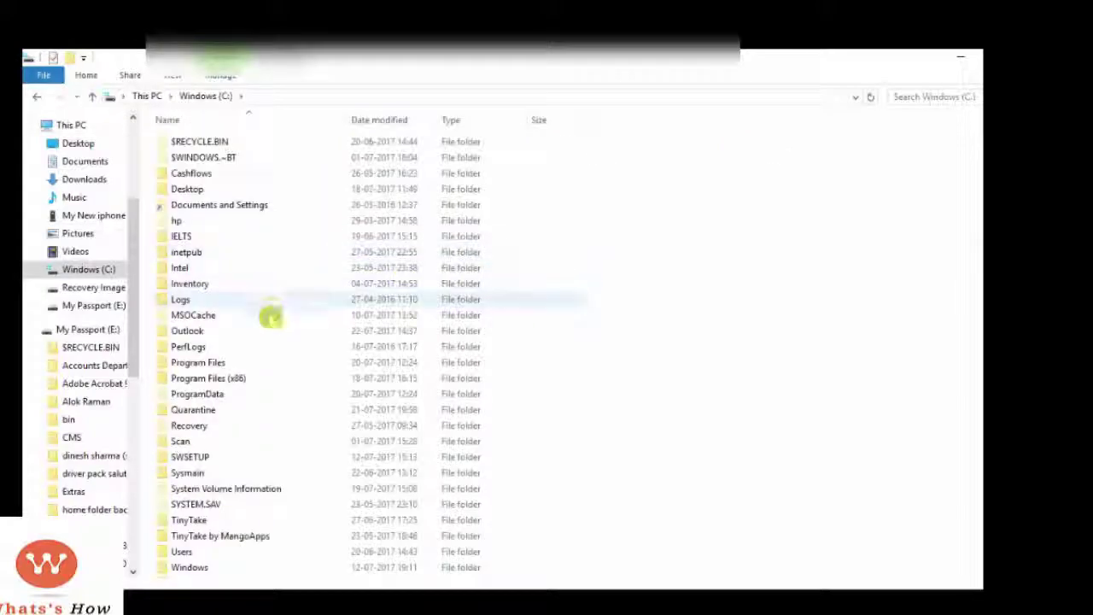
# Step: Open the Users folder on the C: drive and enter the current account's profile folder
pyautogui.scroll(-3, 260, 416)
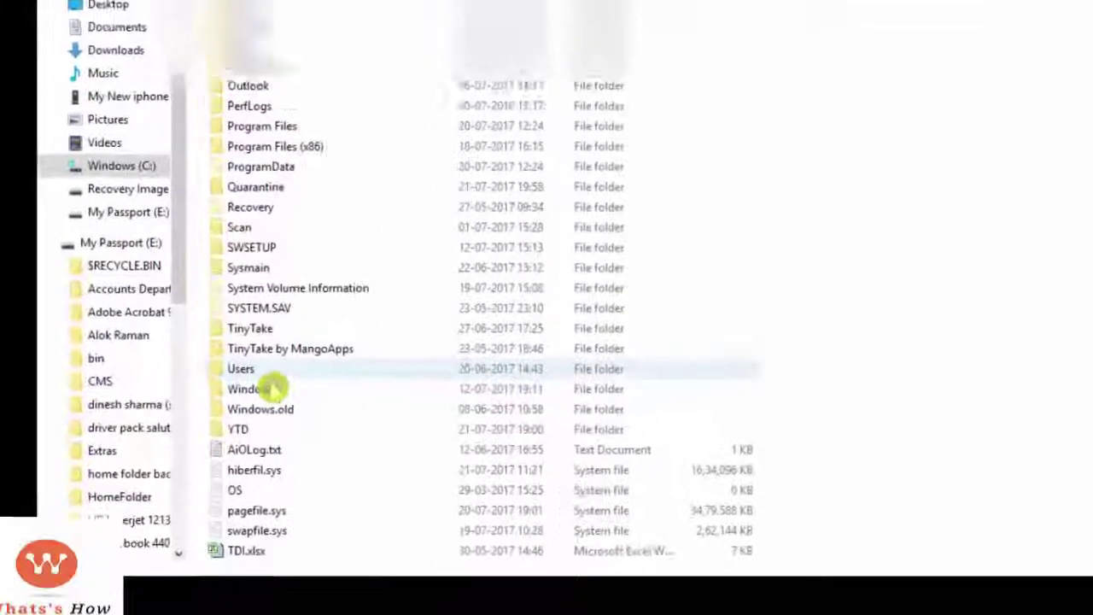
pyautogui.click(209, 430)
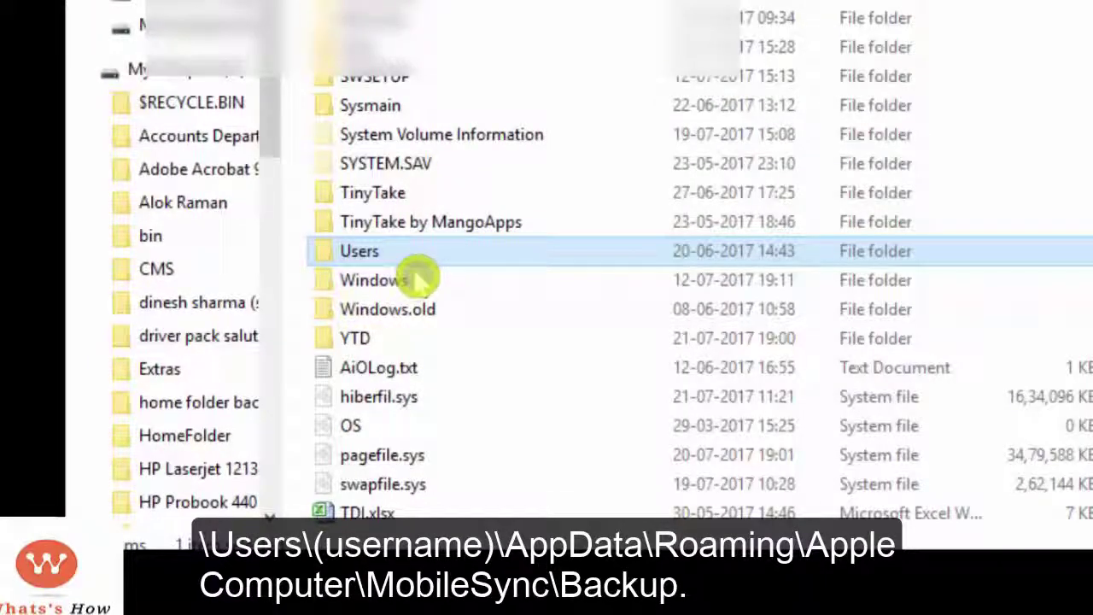
pyautogui.press('Return')
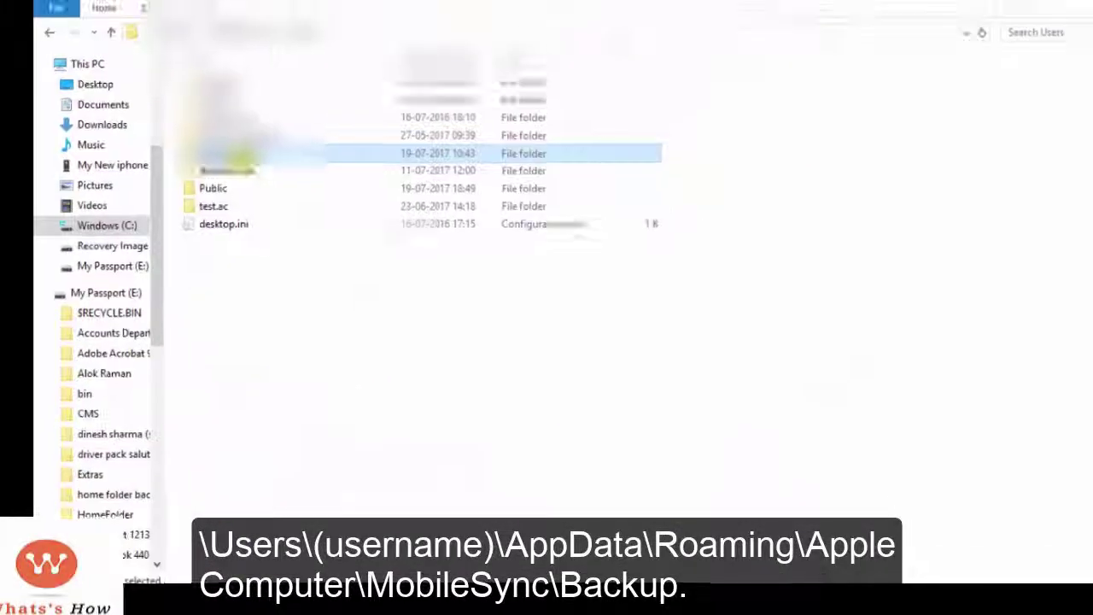
pyautogui.doubleClick(241, 156)
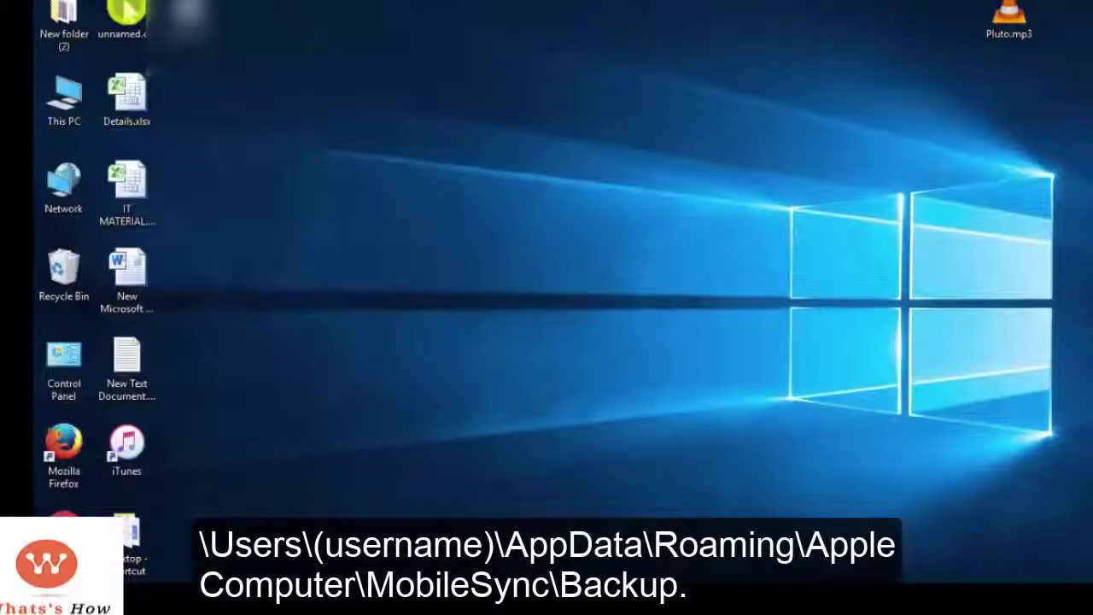
pyautogui.click(317, 503)
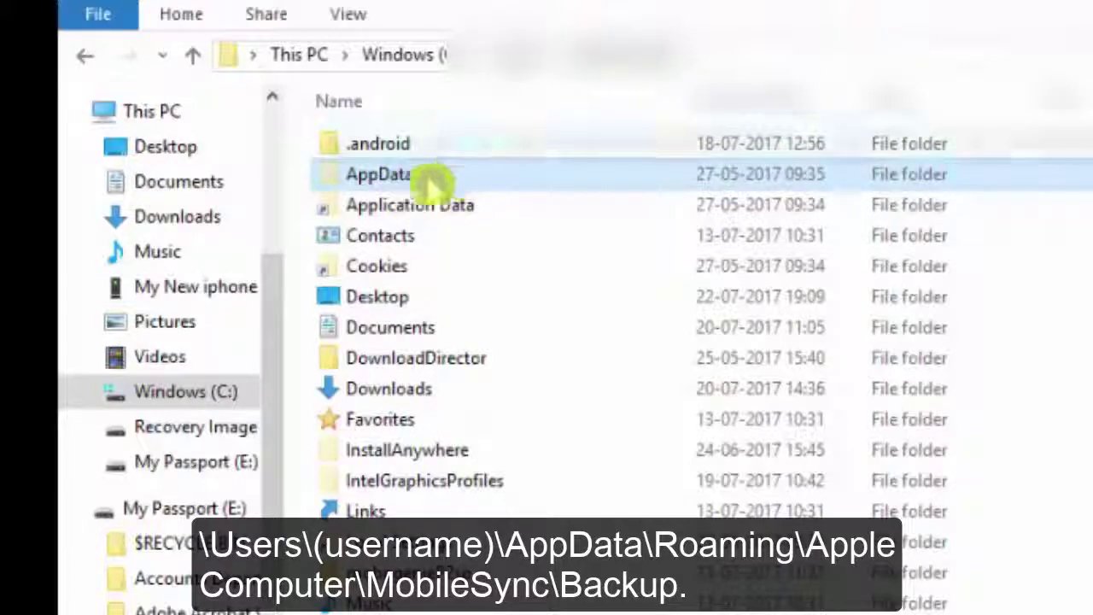
# Step: Open the AppData folder inside the user profile folder
pyautogui.doubleClick(414, 181)
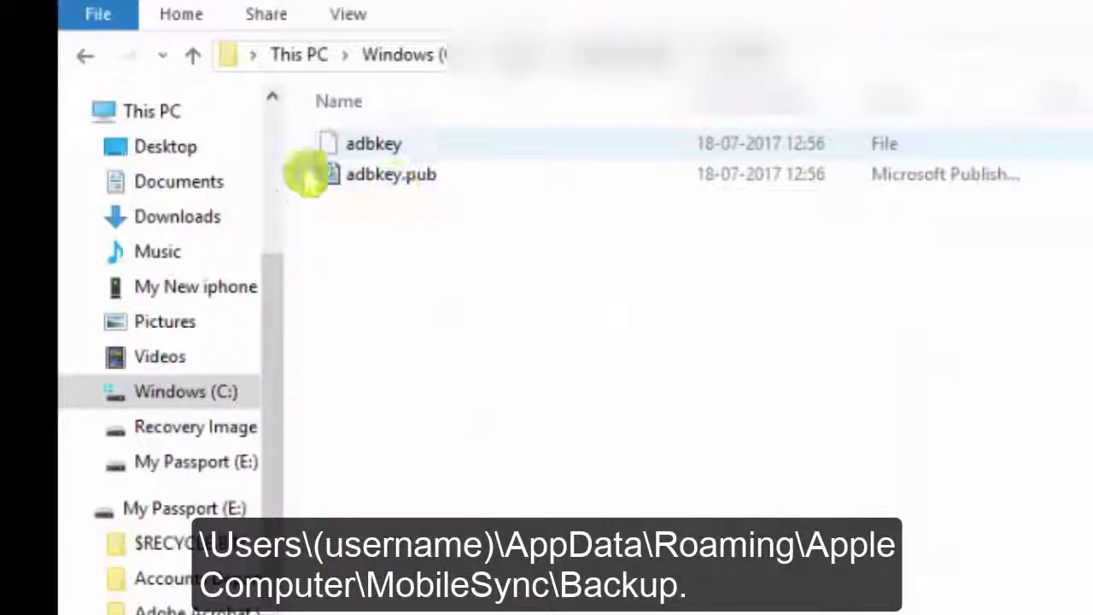
pyautogui.hotkey('alt', 'Left')
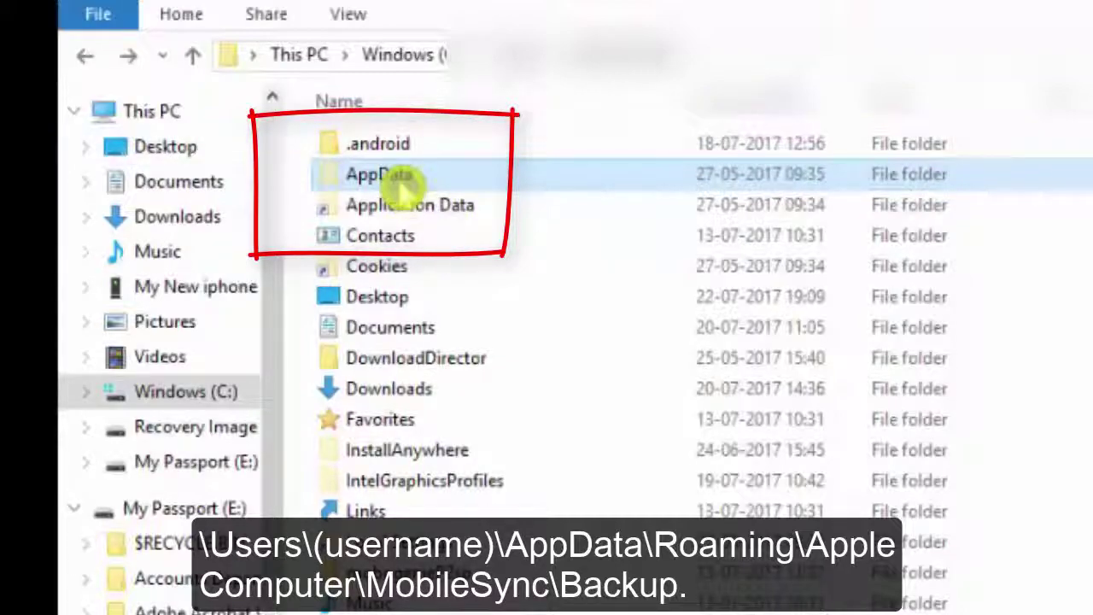
pyautogui.doubleClick(398, 176)
# Step: Try to find the backup under AppData\Local by checking its Apple Computer\iTunes and Apple\Apple Software Update folders, and return to AppData
pyautogui.doubleClick(399, 151)
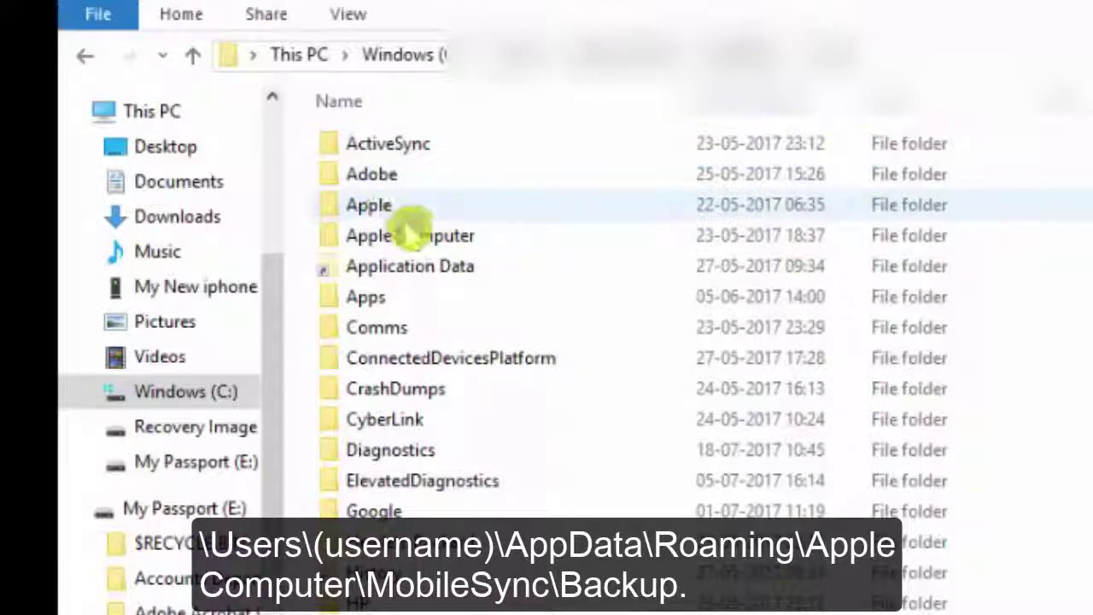
pyautogui.doubleClick(427, 239)
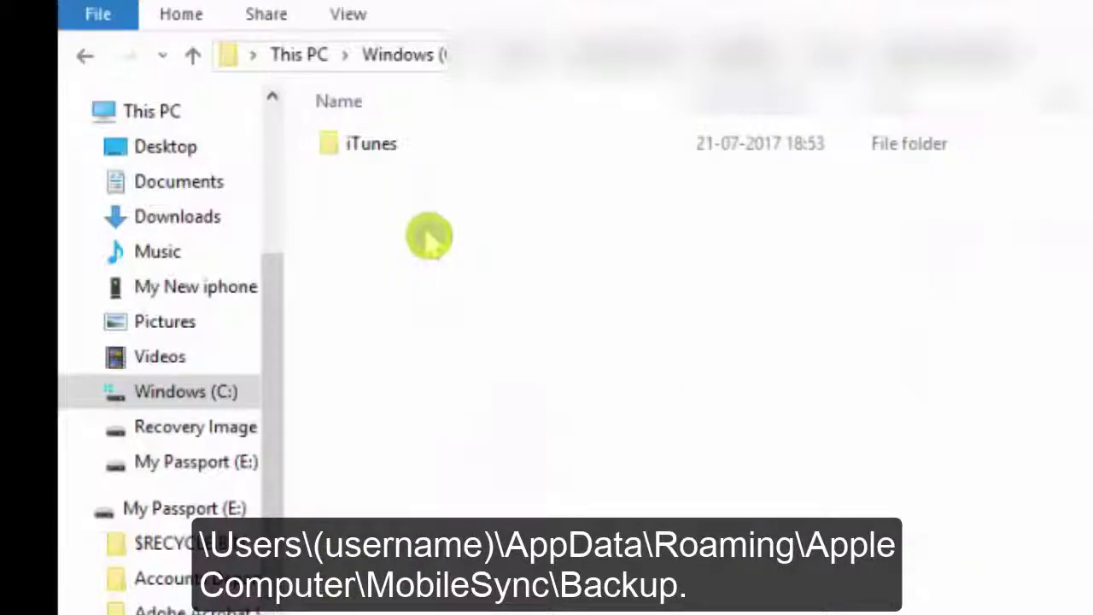
pyautogui.doubleClick(386, 166)
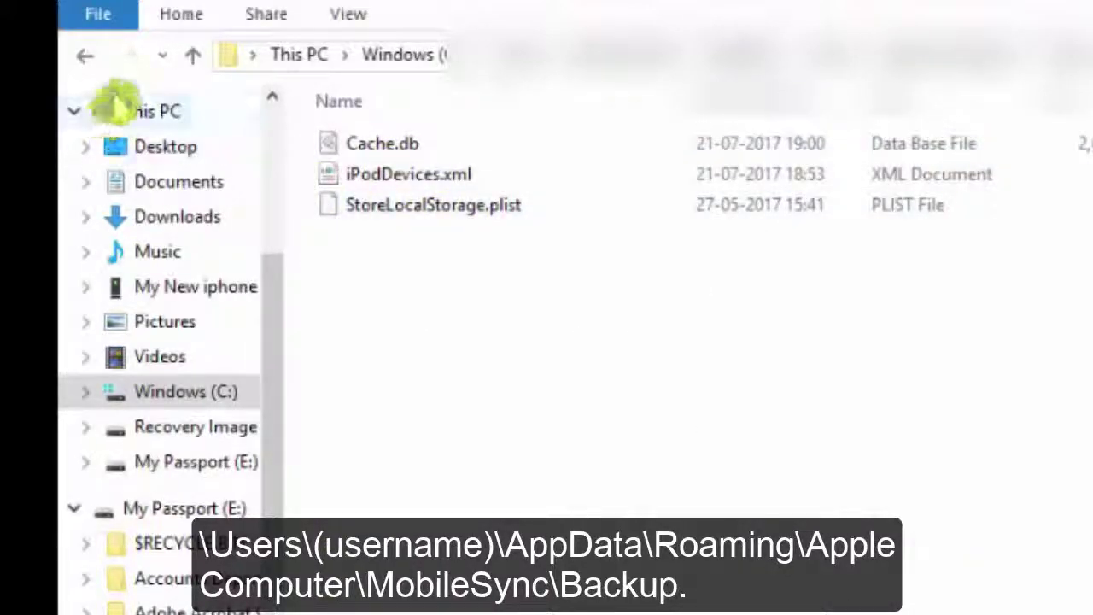
pyautogui.click(96, 58)
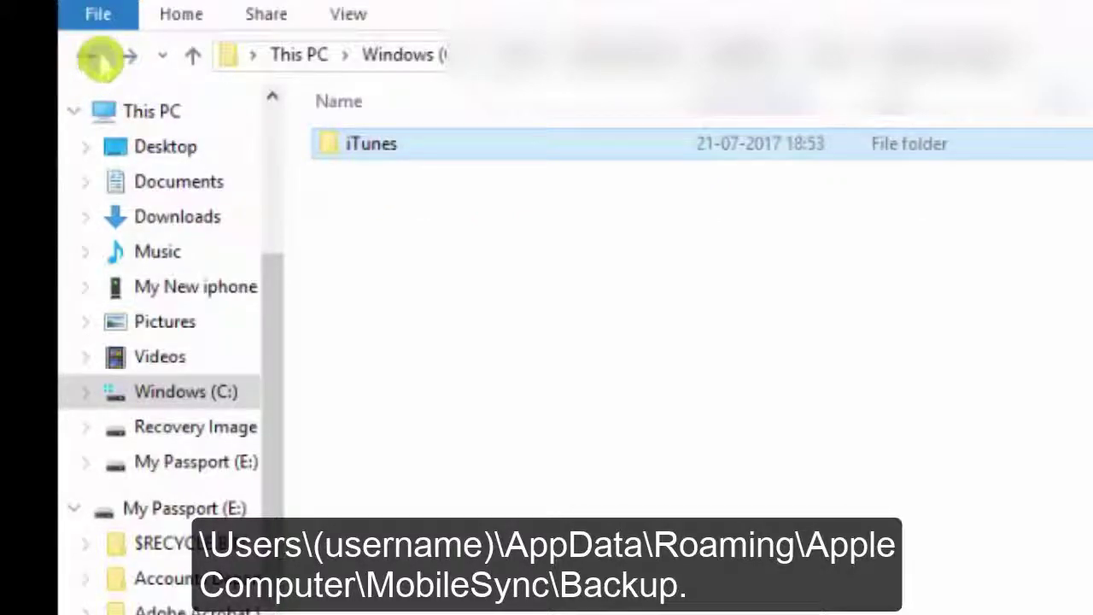
pyautogui.click(87, 58)
pyautogui.doubleClick(376, 205)
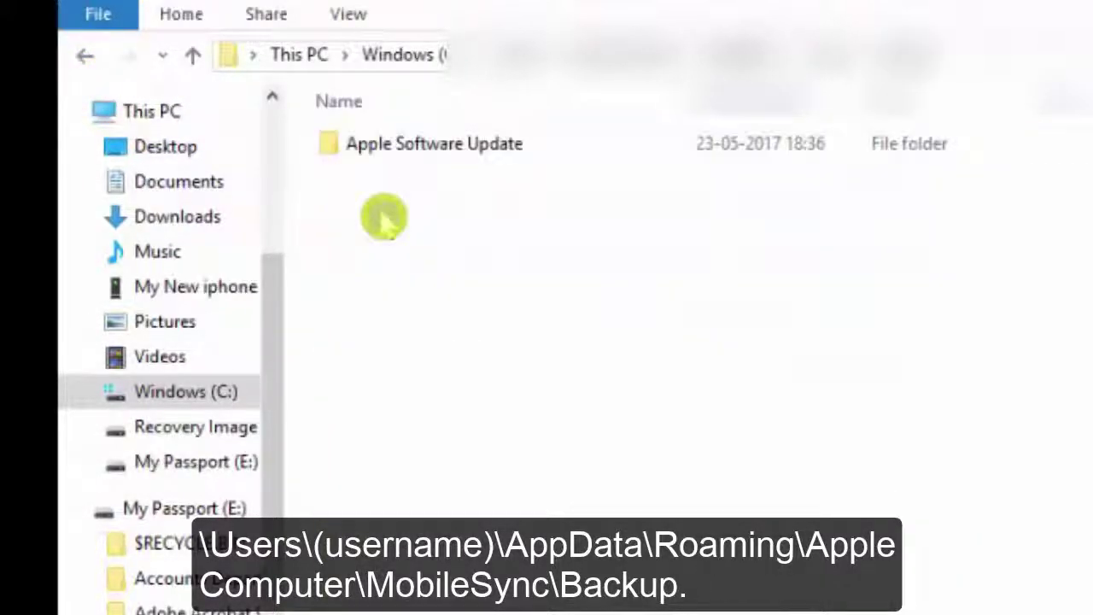
pyautogui.doubleClick(413, 158)
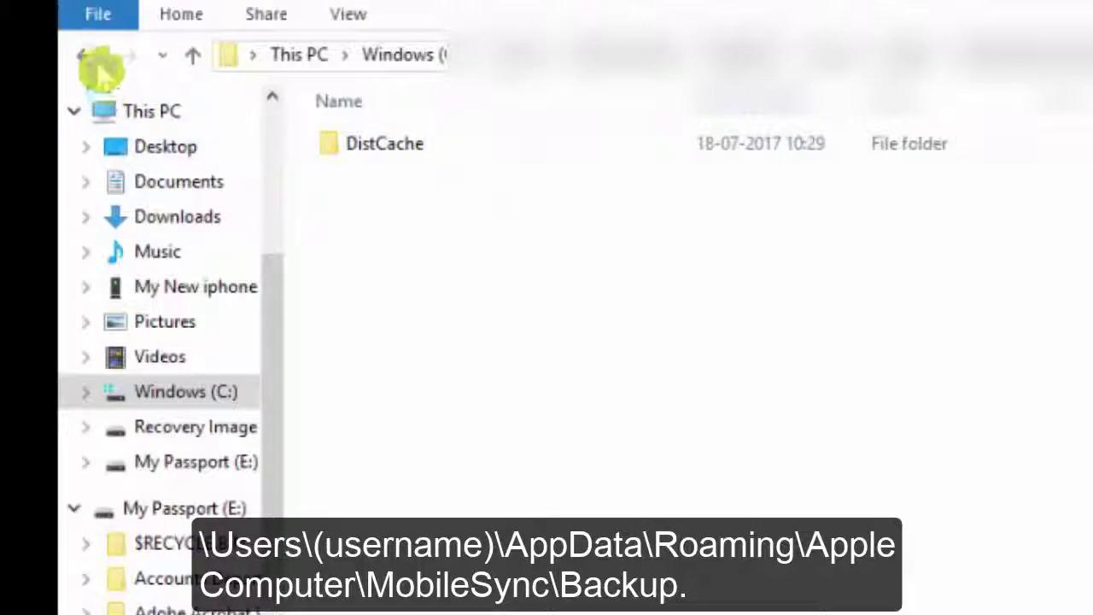
pyautogui.click(95, 58)
pyautogui.click(96, 58)
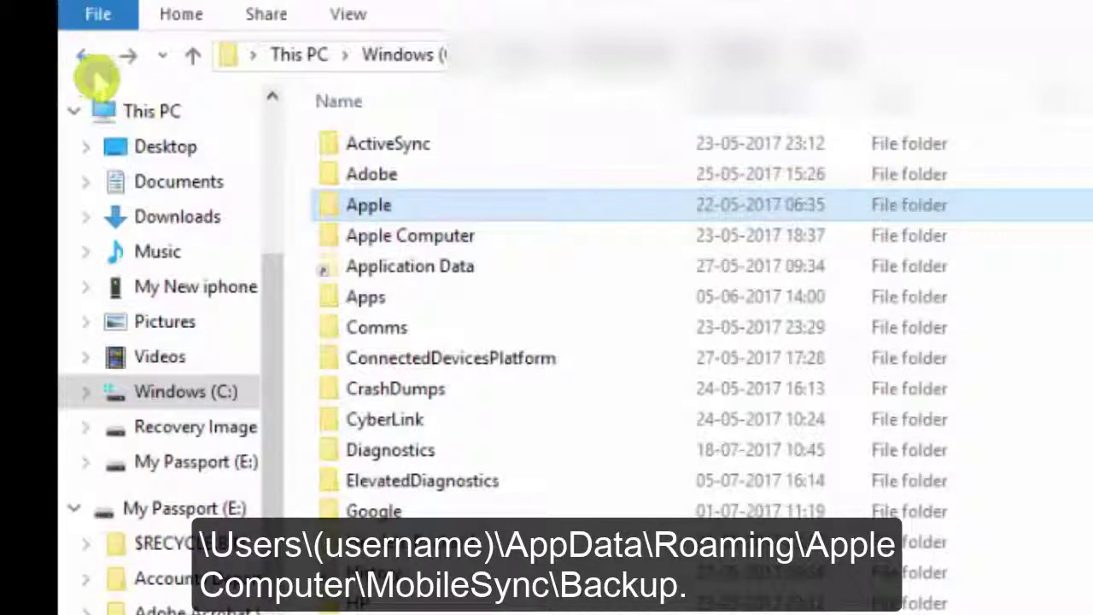
pyautogui.click(94, 65)
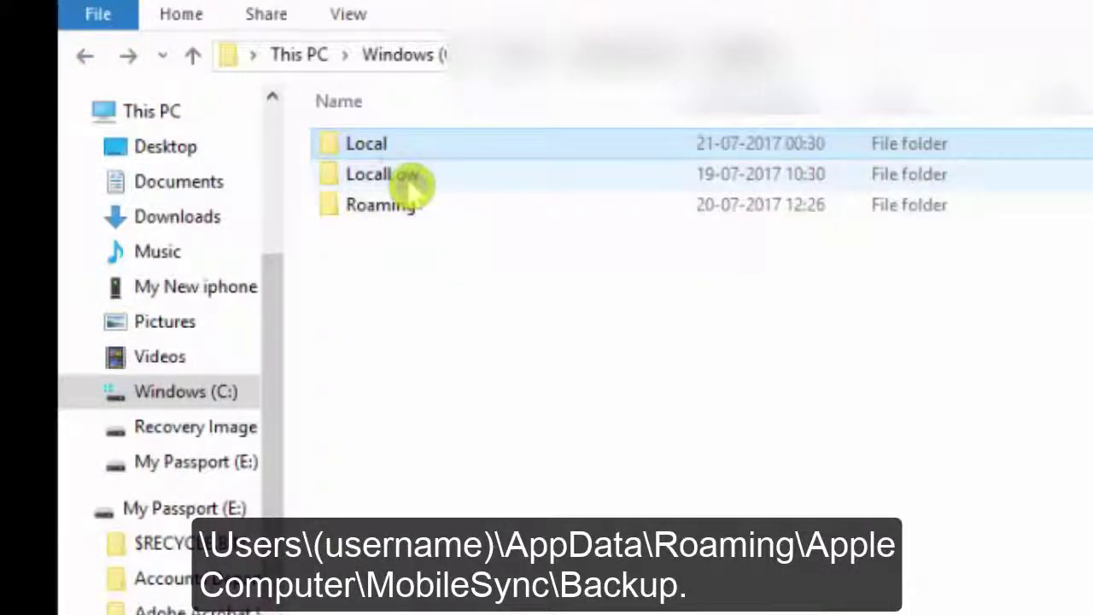
# Step: Navigate from AppData into Roaming\Apple Computer\MobileSync
pyautogui.click(420, 210)
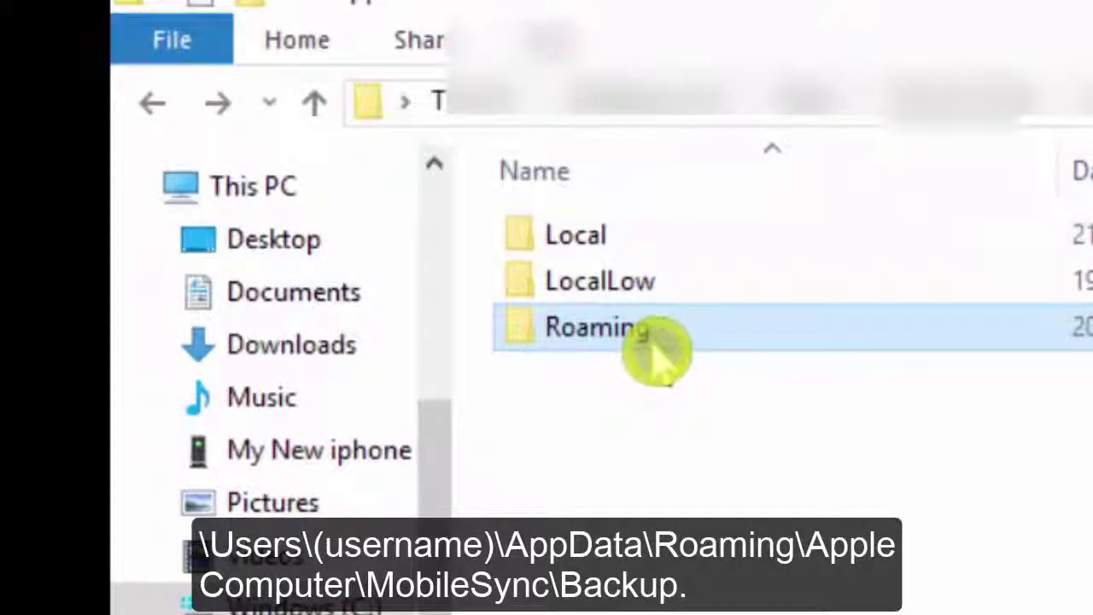
pyautogui.doubleClick(655, 346)
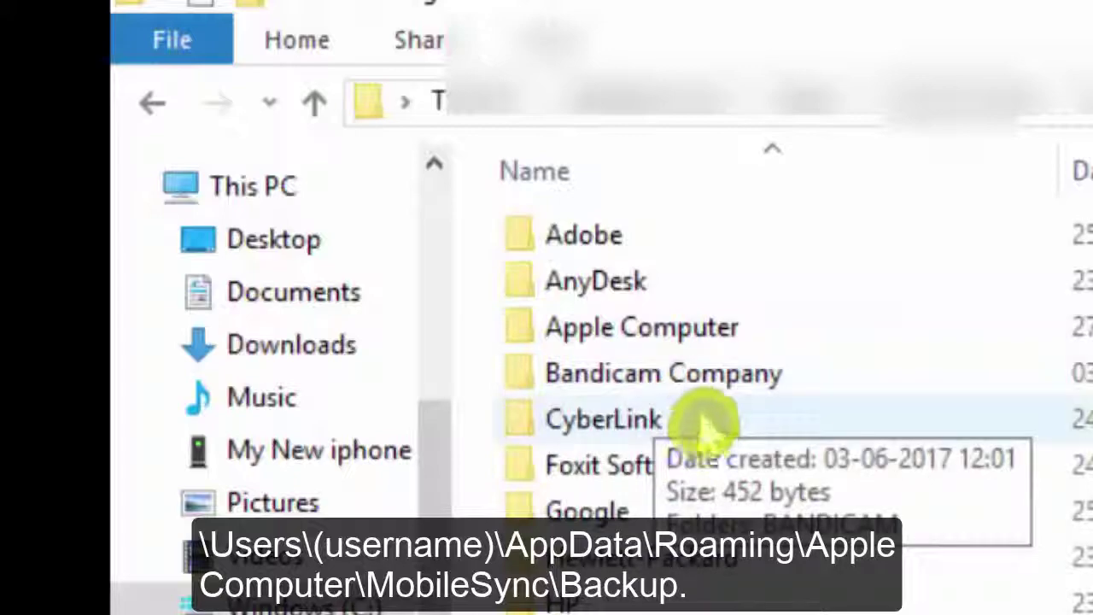
pyautogui.click(694, 338)
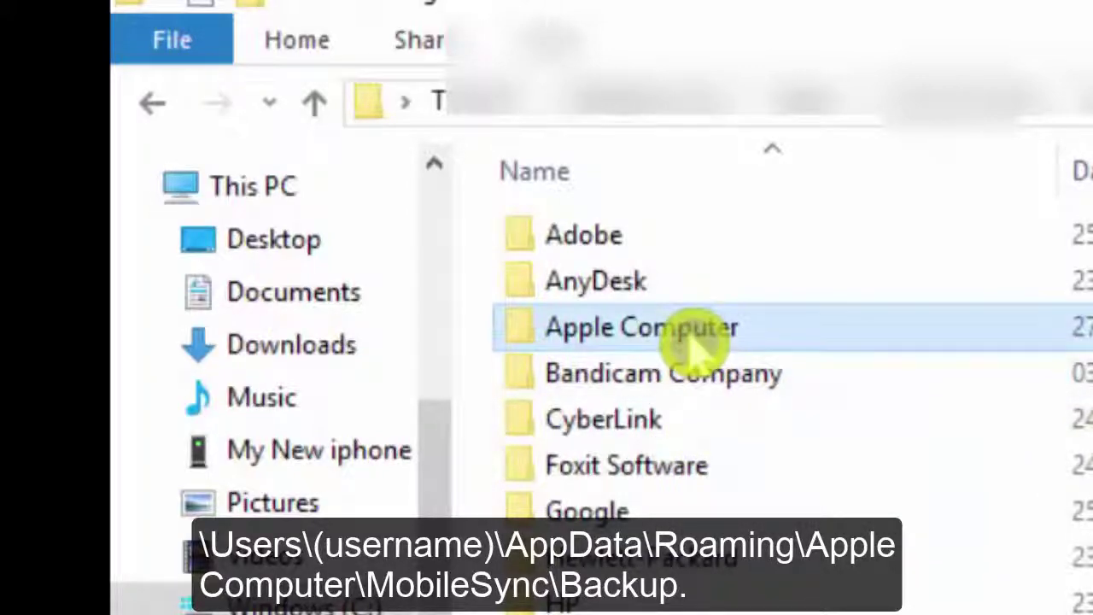
pyautogui.doubleClick(694, 337)
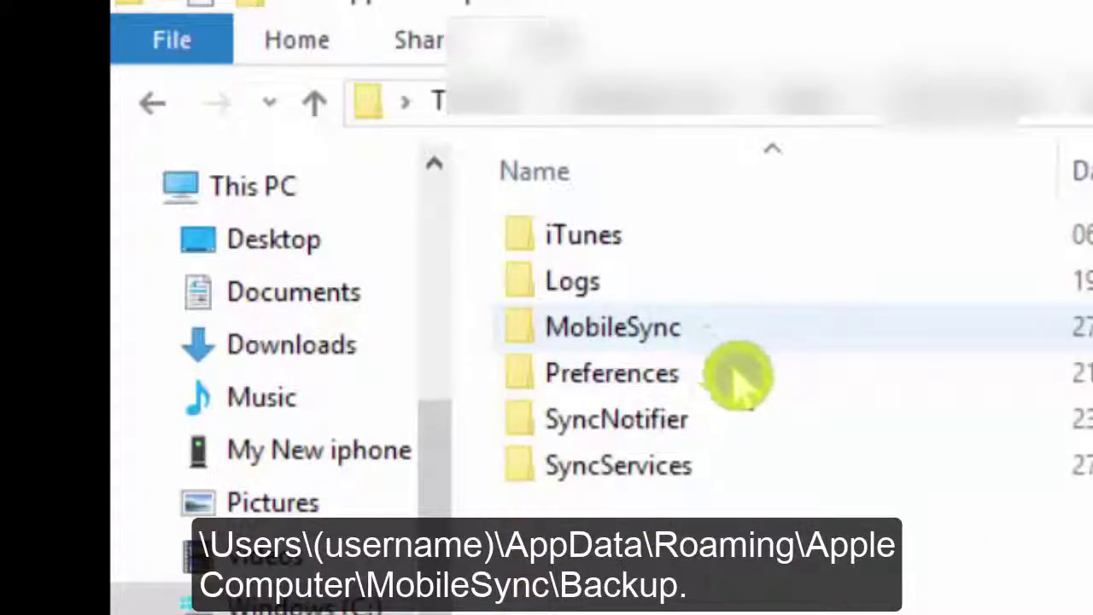
pyautogui.doubleClick(665, 337)
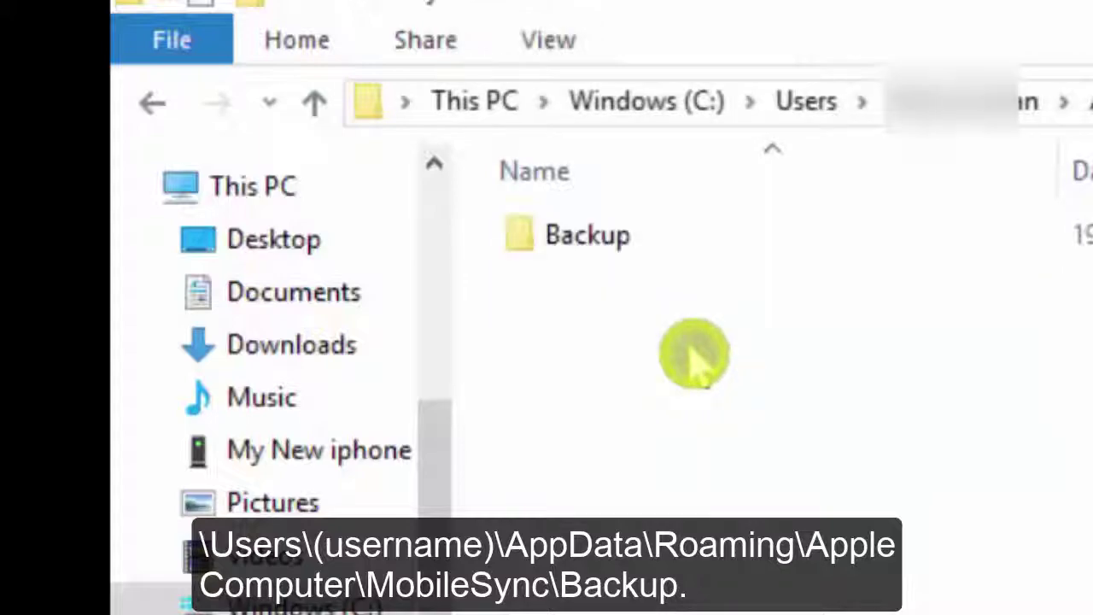
# Step: Open the Backup folder inside MobileSync and select the device backup folders it contains
pyautogui.doubleClick(610, 250)
pyautogui.moveTo(983, 598); pyautogui.dragTo(529, 239)
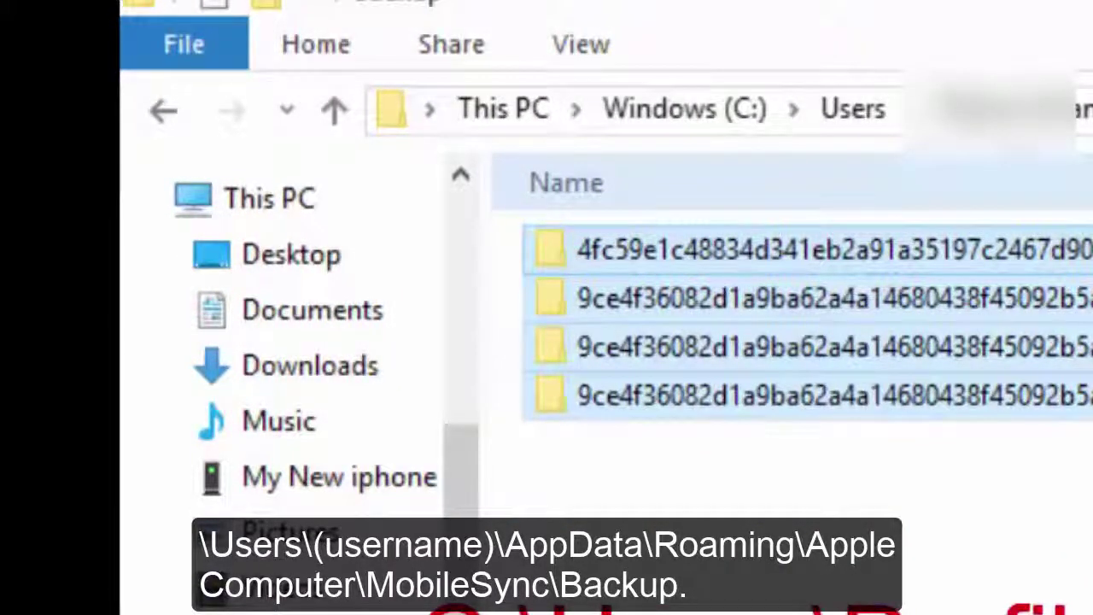
pyautogui.click(891, 427)
pyautogui.click(833, 303)
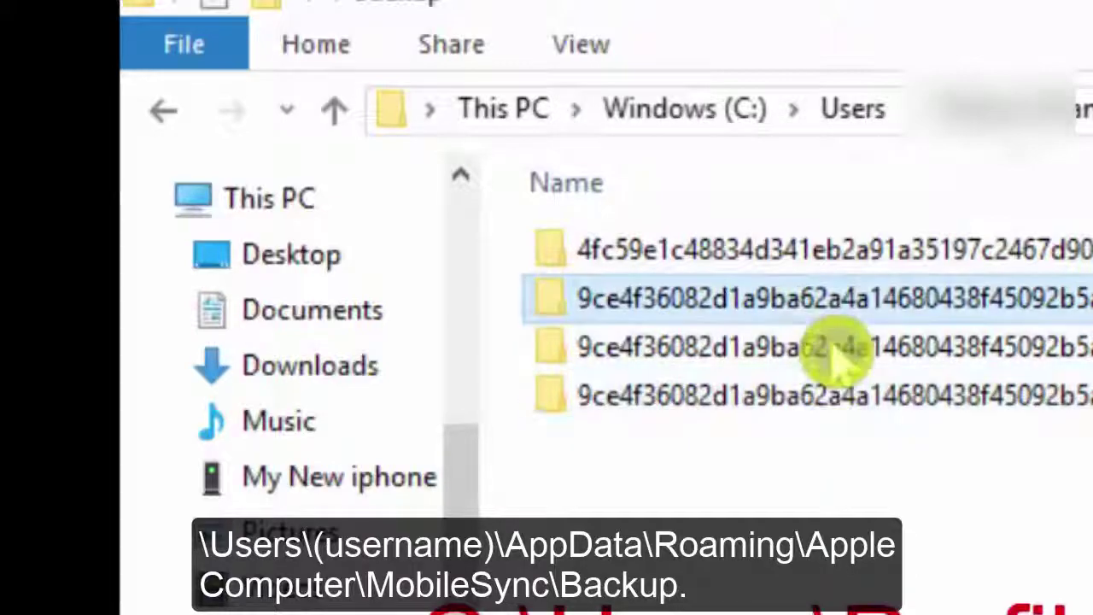
pyautogui.click(776, 392)
pyautogui.rightClick(777, 393)
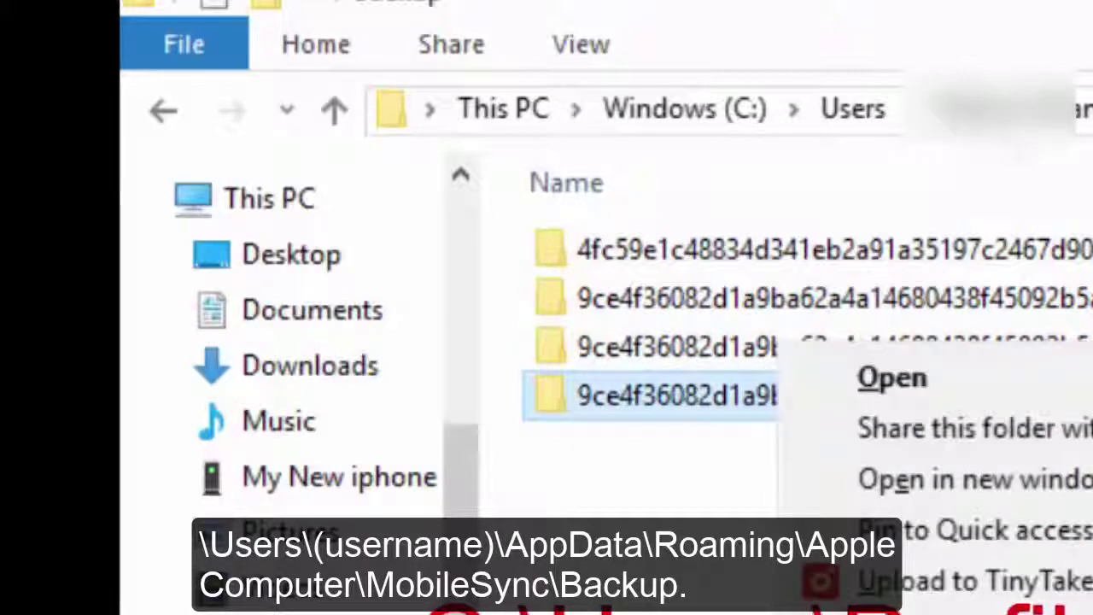
pyautogui.press('Escape')
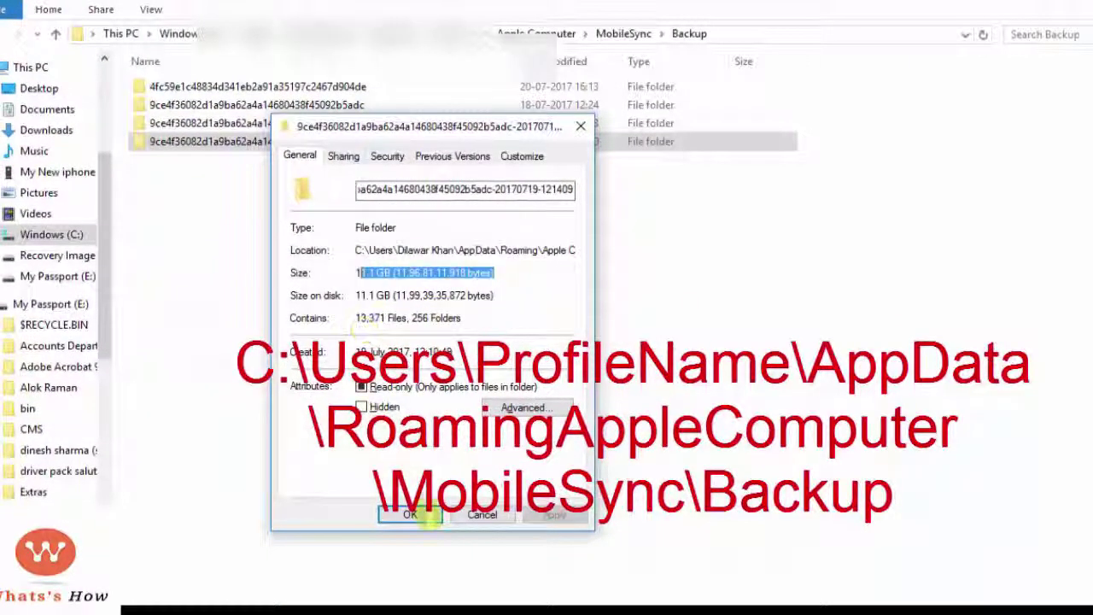
pyautogui.click(412, 516)
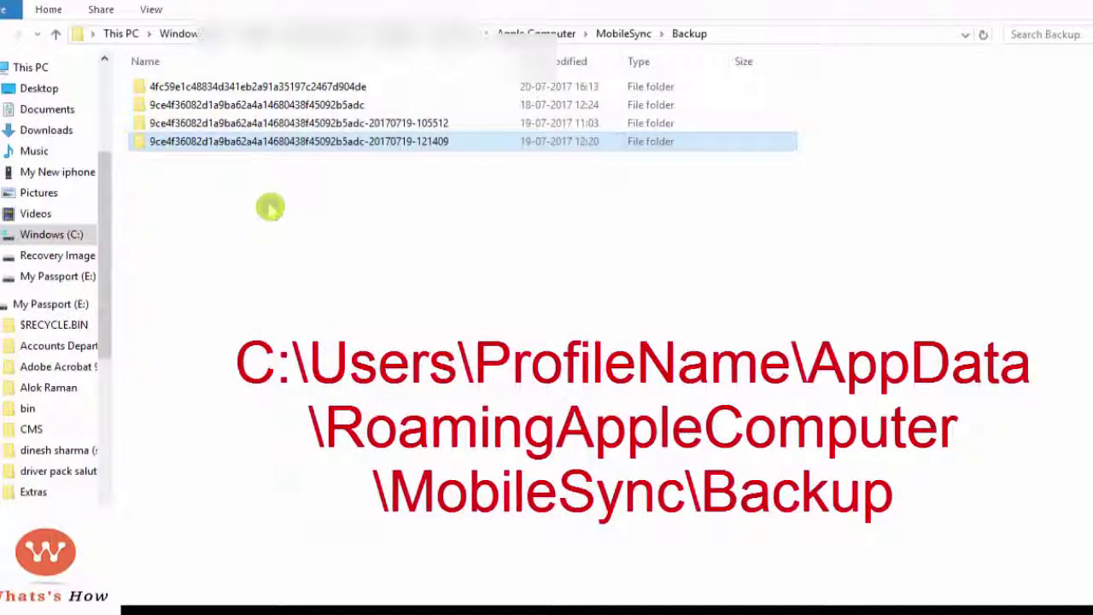
pyautogui.rightClick(261, 142)
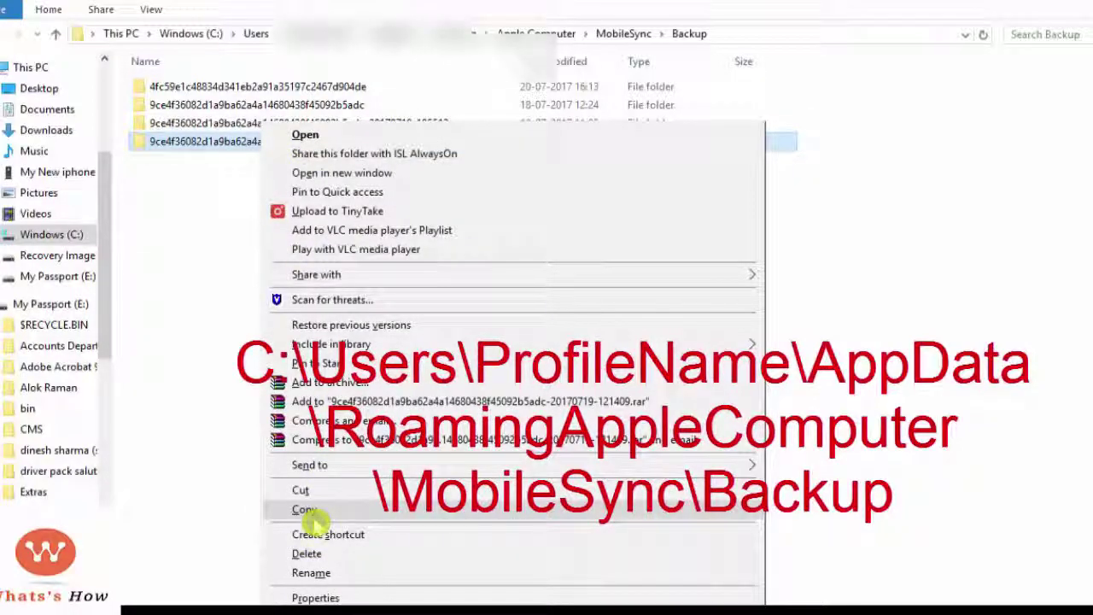
pyautogui.click(309, 511)
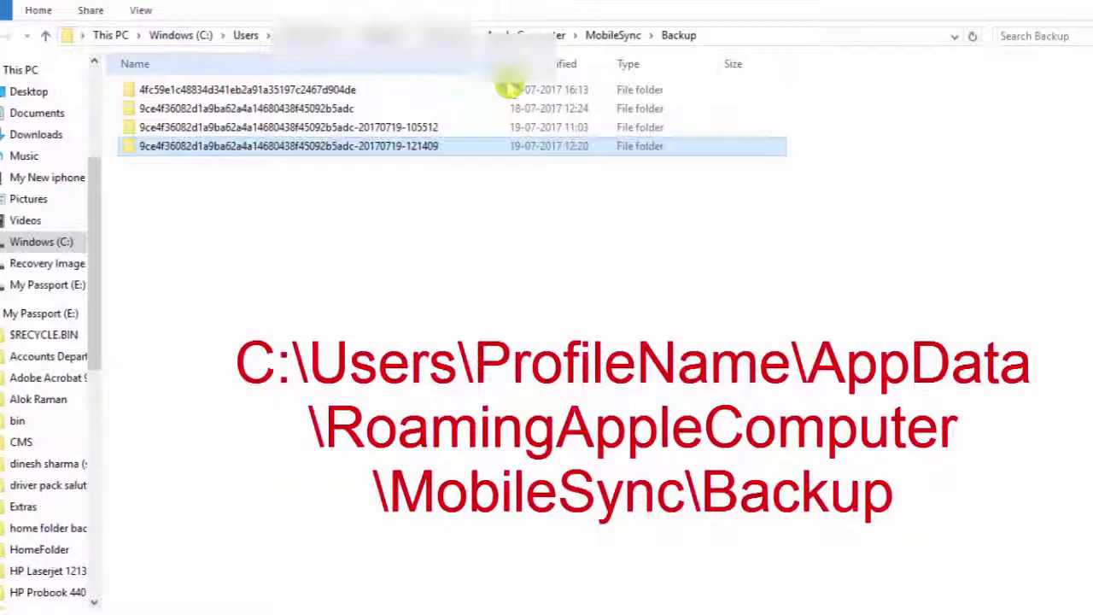
pyautogui.click(429, 127)
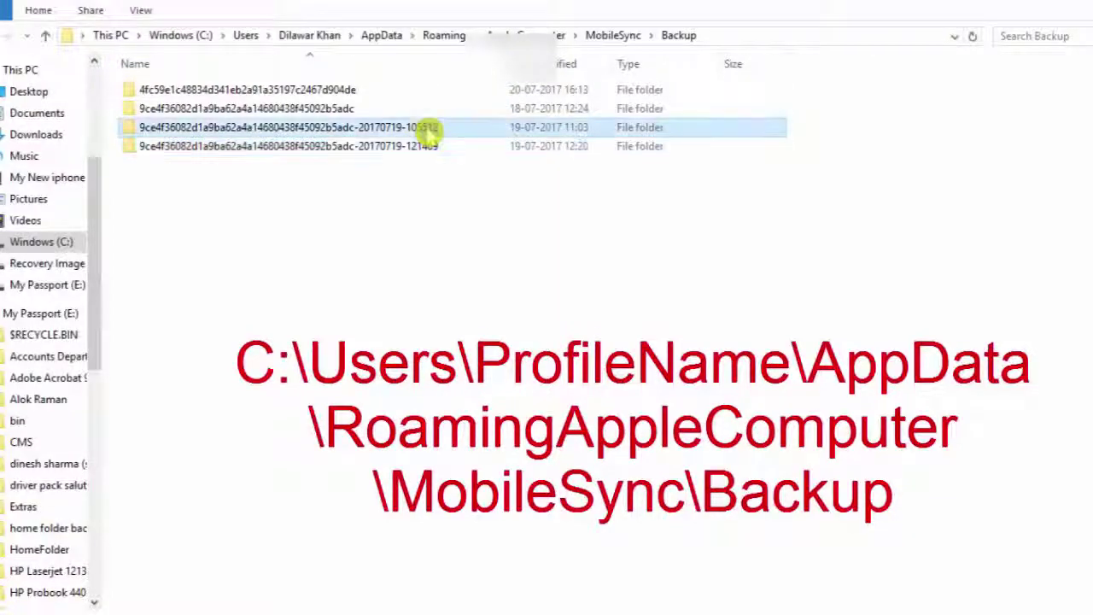
pyautogui.rightClick(405, 128)
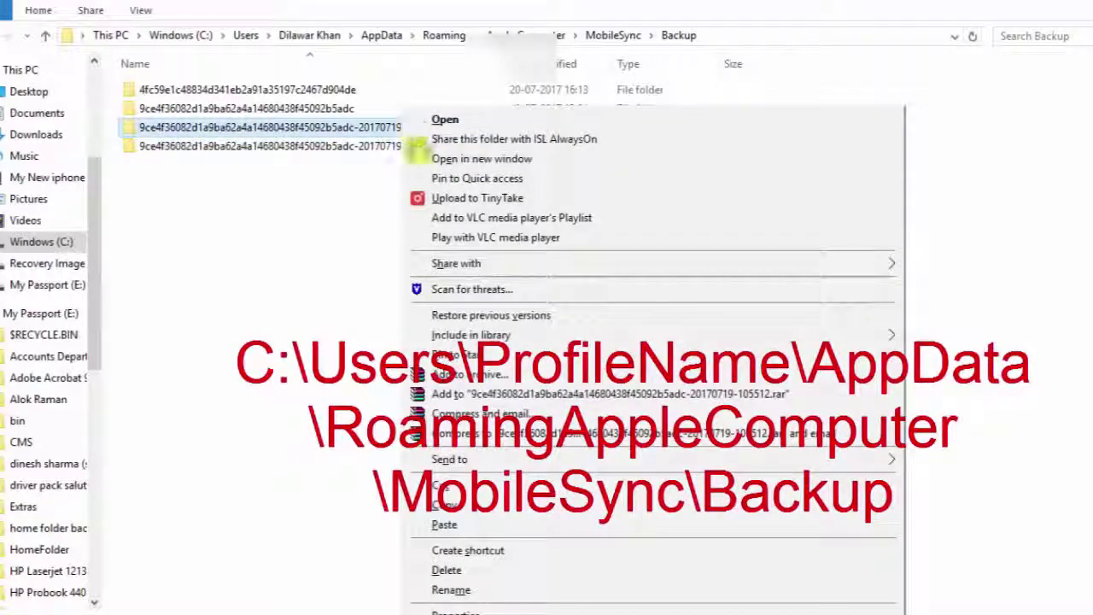
pyautogui.click(445, 505)
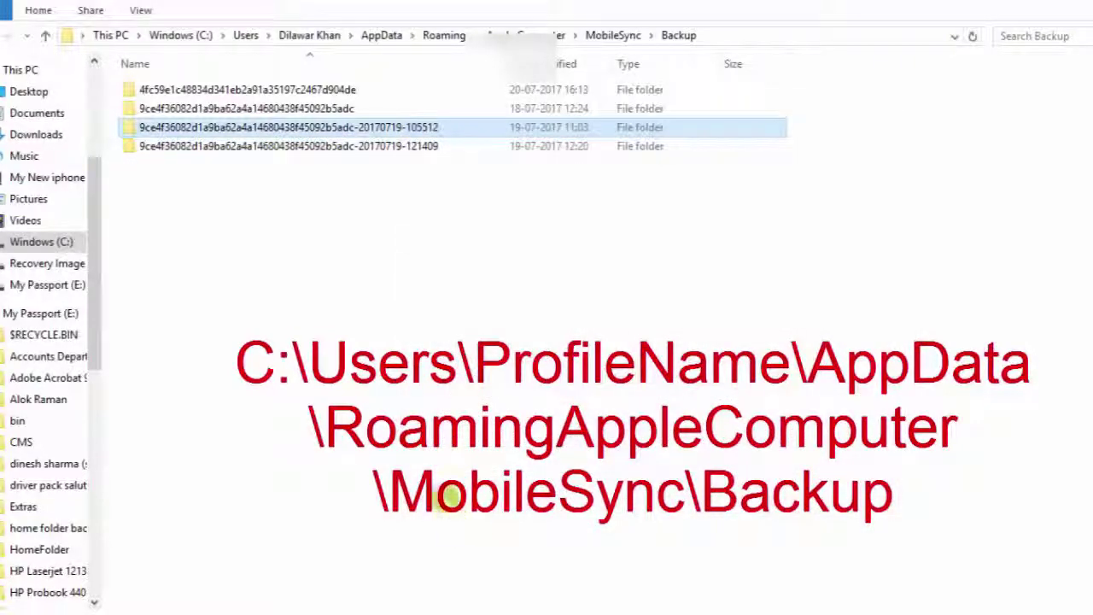
# Step: Paste the copied backup folder into the root of the My Passport (E:) drive and put the progress and drive windows out of view
pyautogui.click(1081, 7)
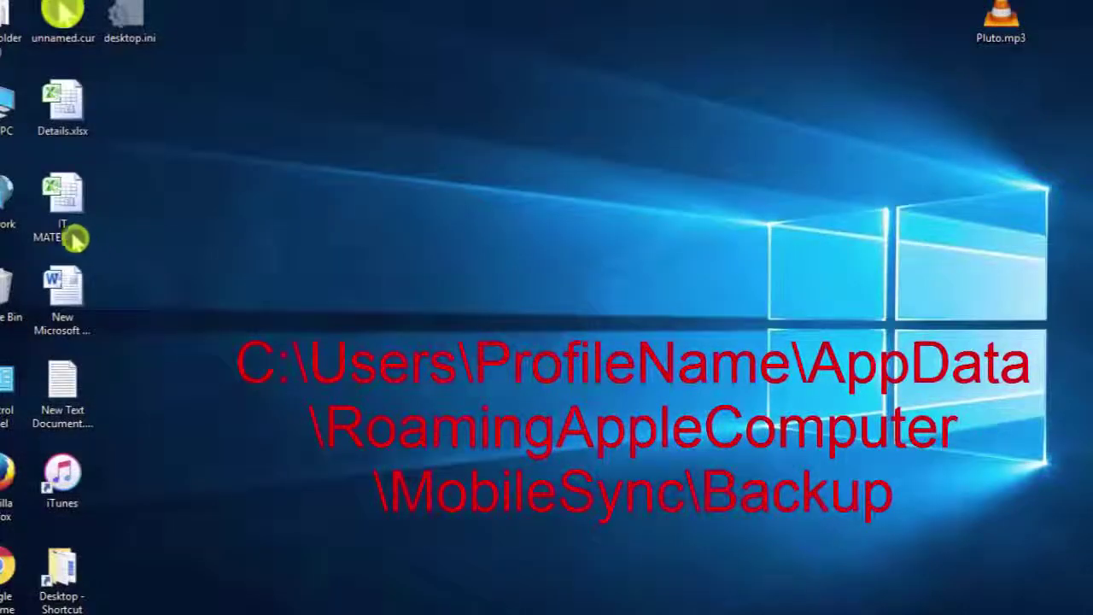
pyautogui.doubleClick(16, 130)
pyautogui.doubleClick(244, 248)
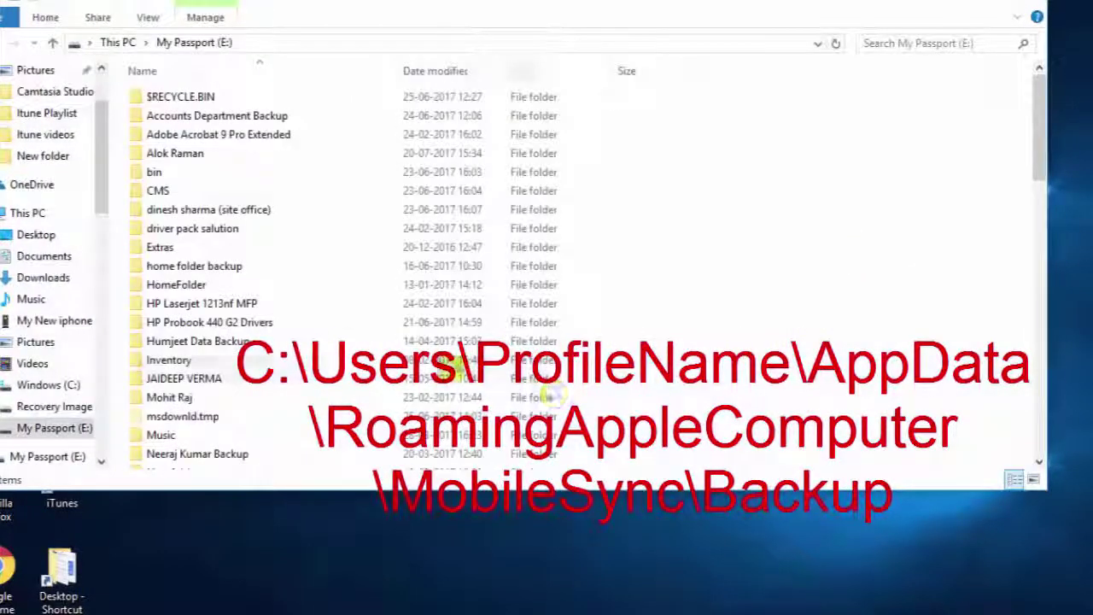
pyautogui.rightClick(809, 199)
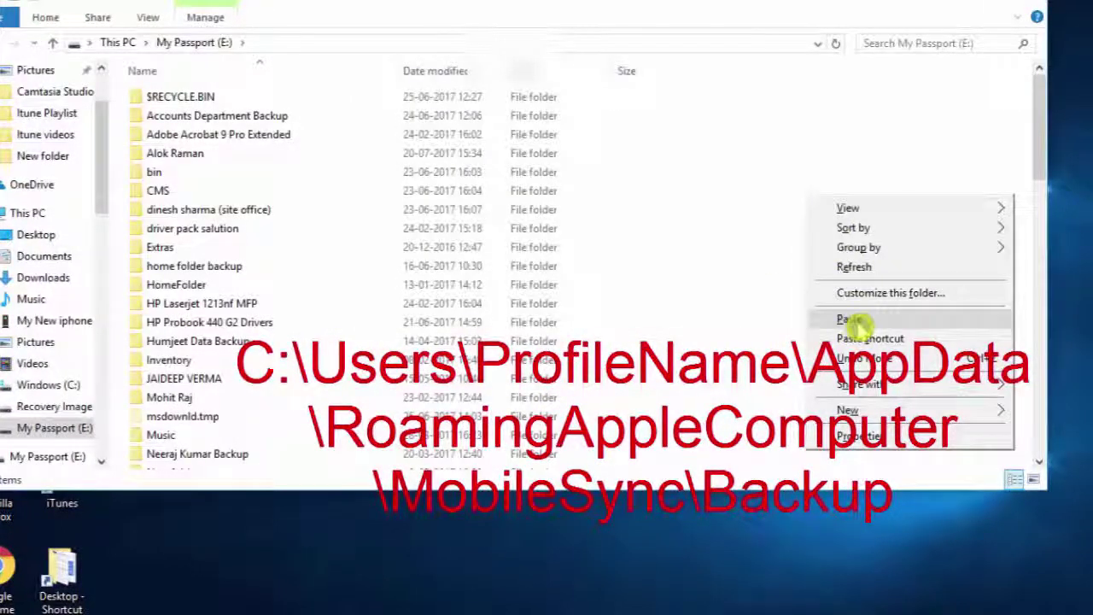
pyautogui.click(859, 321)
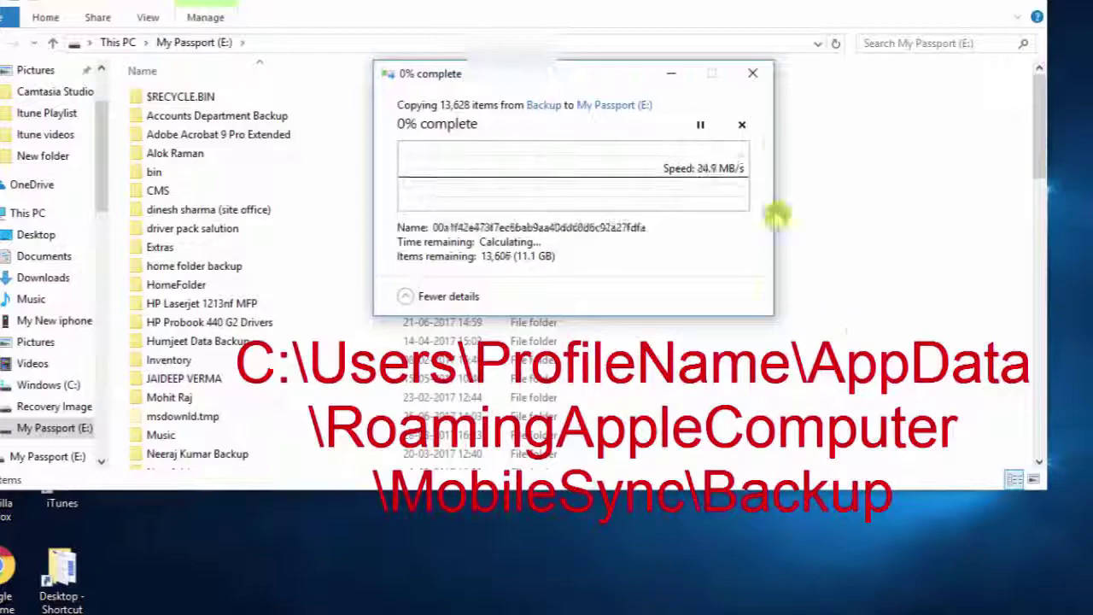
pyautogui.moveTo(675, 85); pyautogui.dragTo(571, 90)
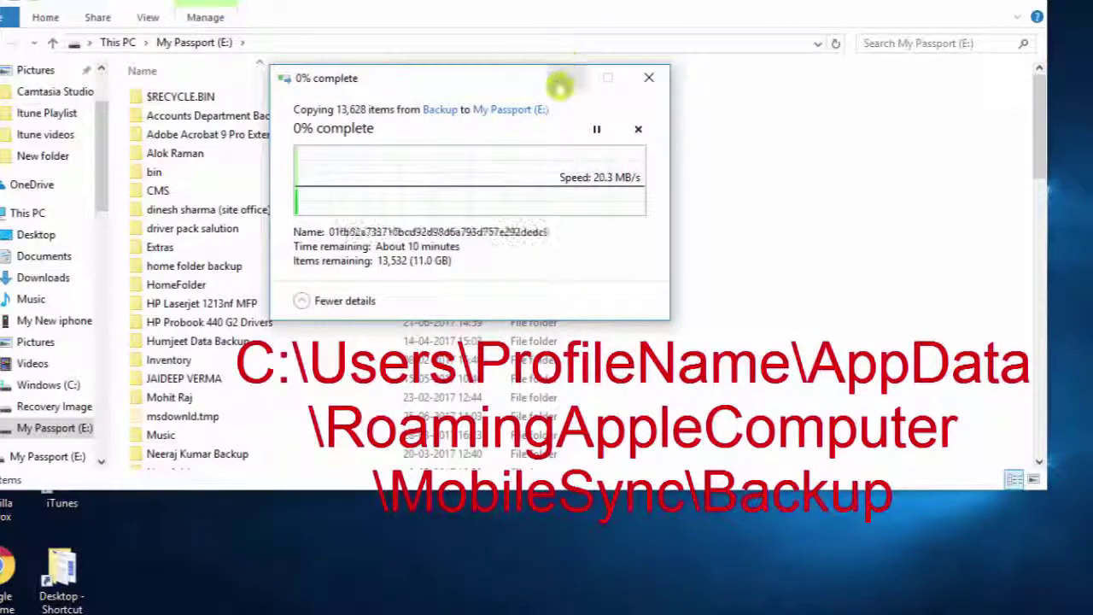
pyautogui.click(568, 77)
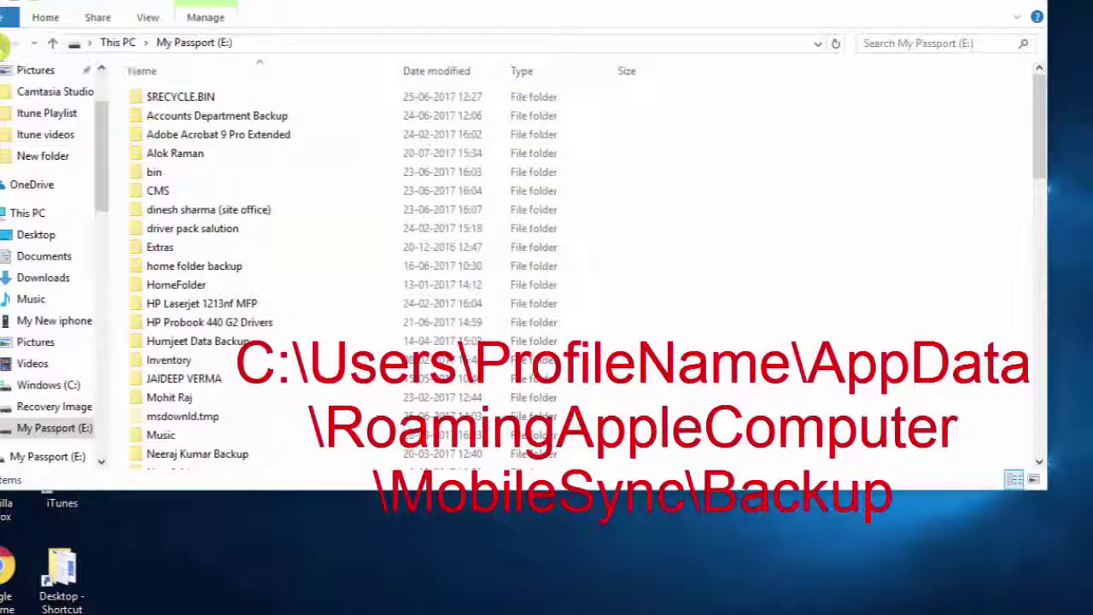
pyautogui.click(7, 42)
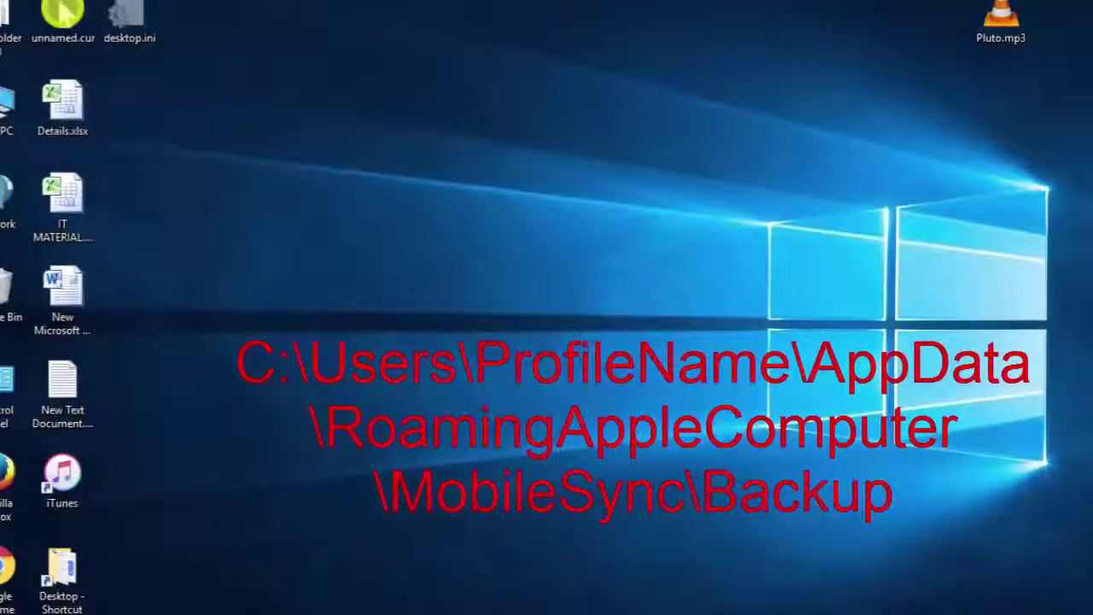
pyautogui.click(276, 587)
pyautogui.click(405, 154)
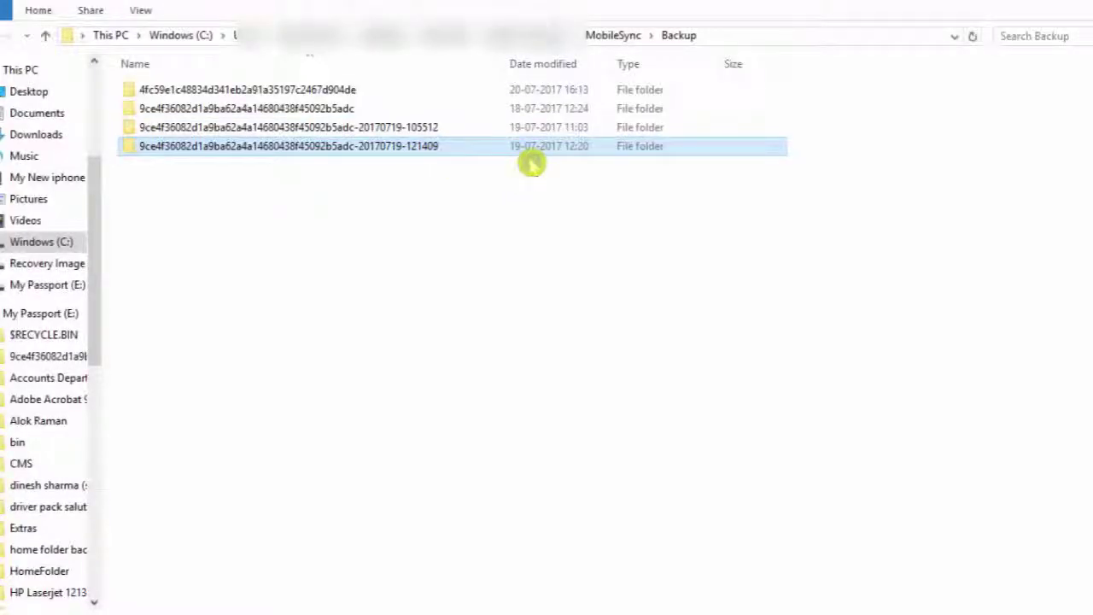
pyautogui.click(406, 127)
pyautogui.rightClick(406, 127)
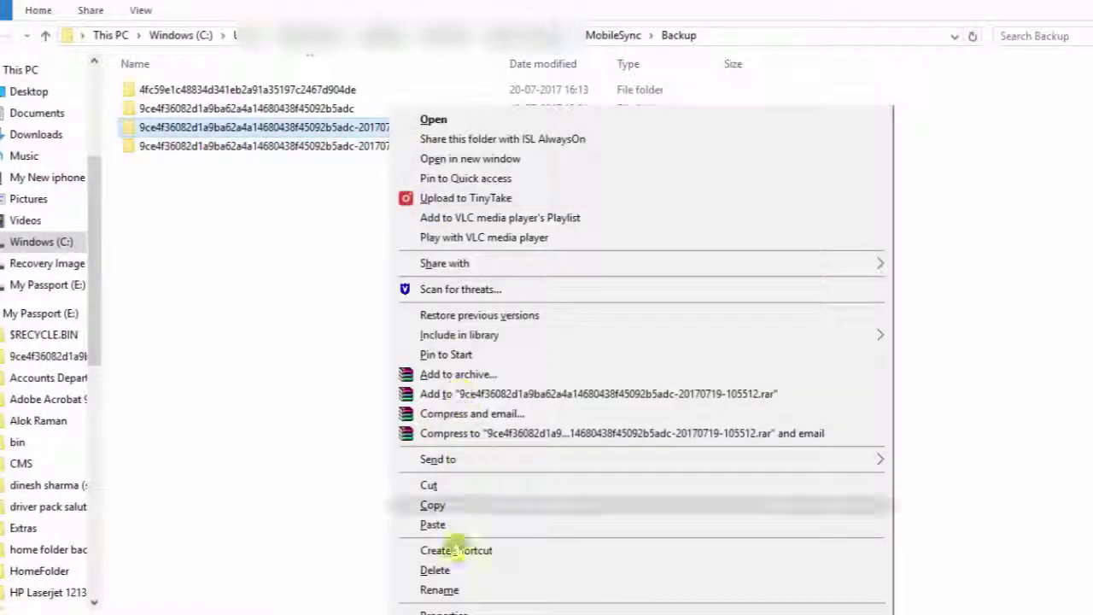
pyautogui.click(444, 612)
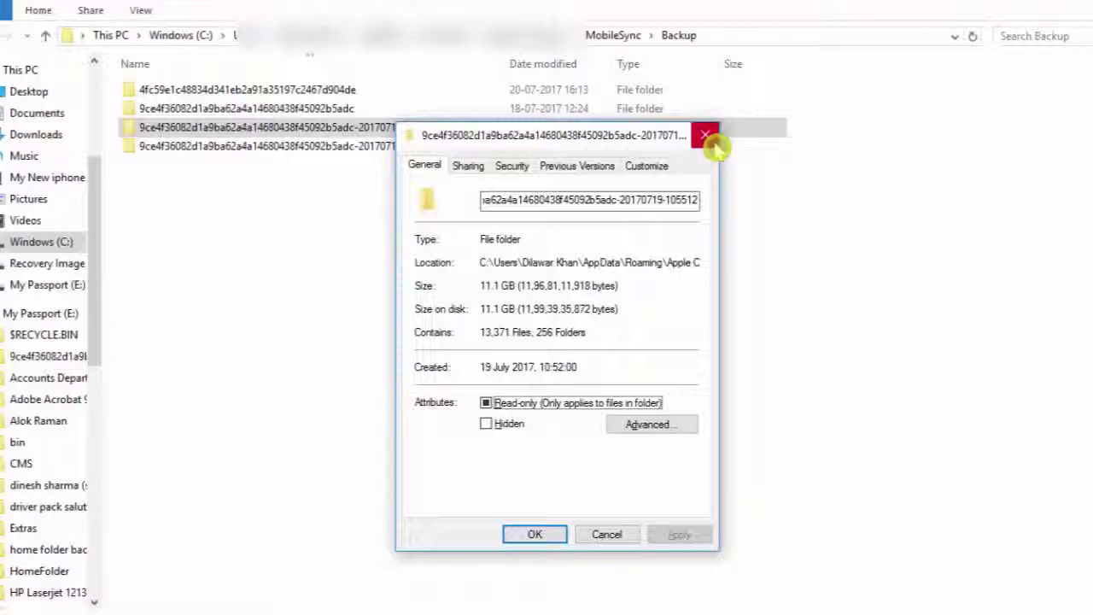
pyautogui.click(709, 139)
pyautogui.click(401, 146)
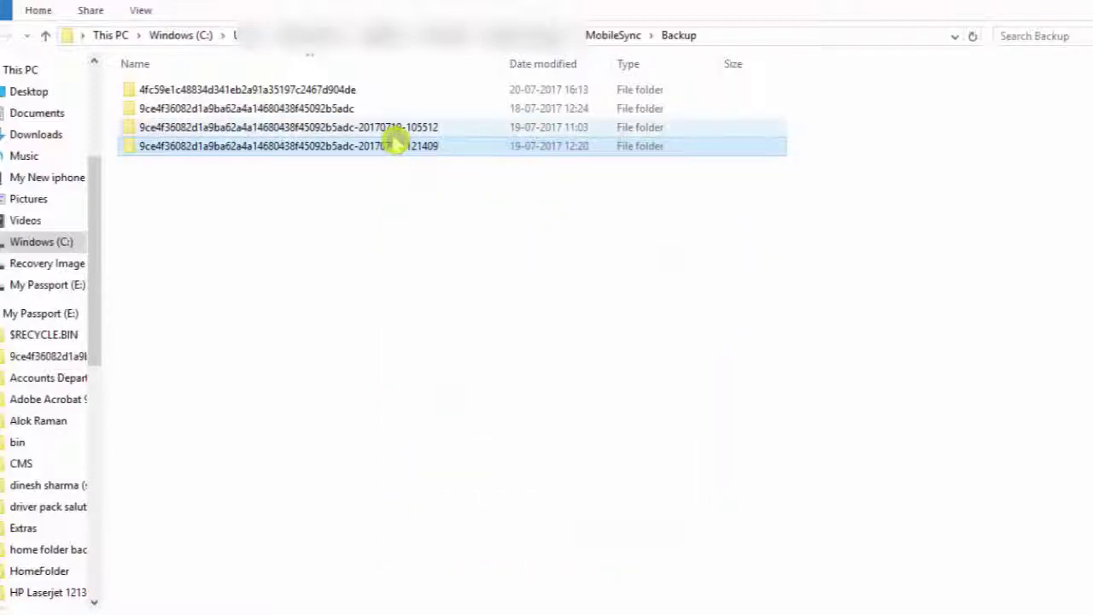
pyautogui.click(340, 127)
pyautogui.press('Up')
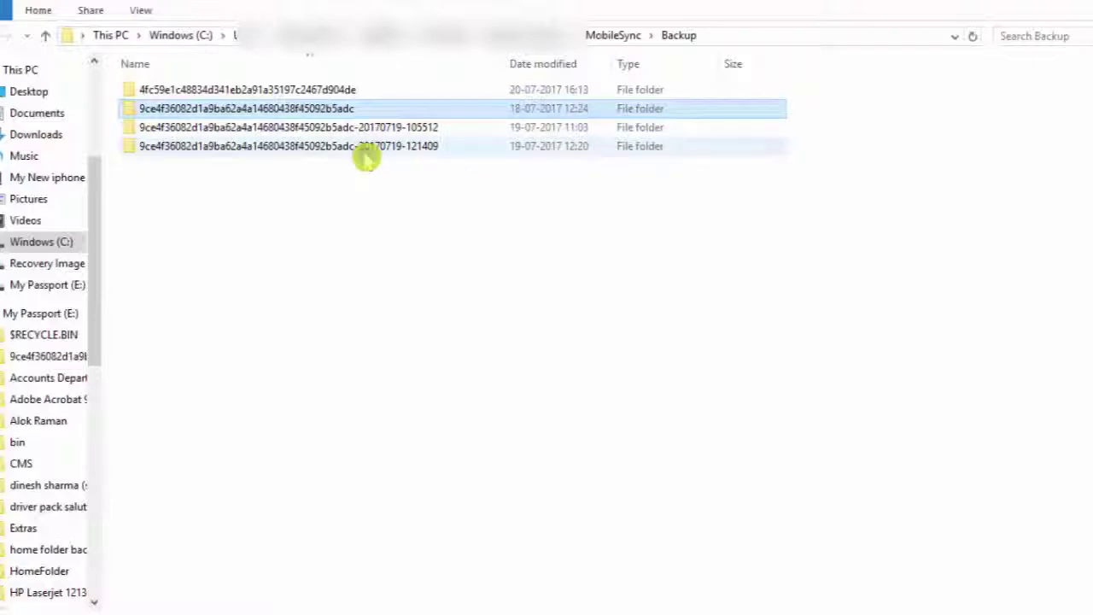
pyautogui.click(366, 147)
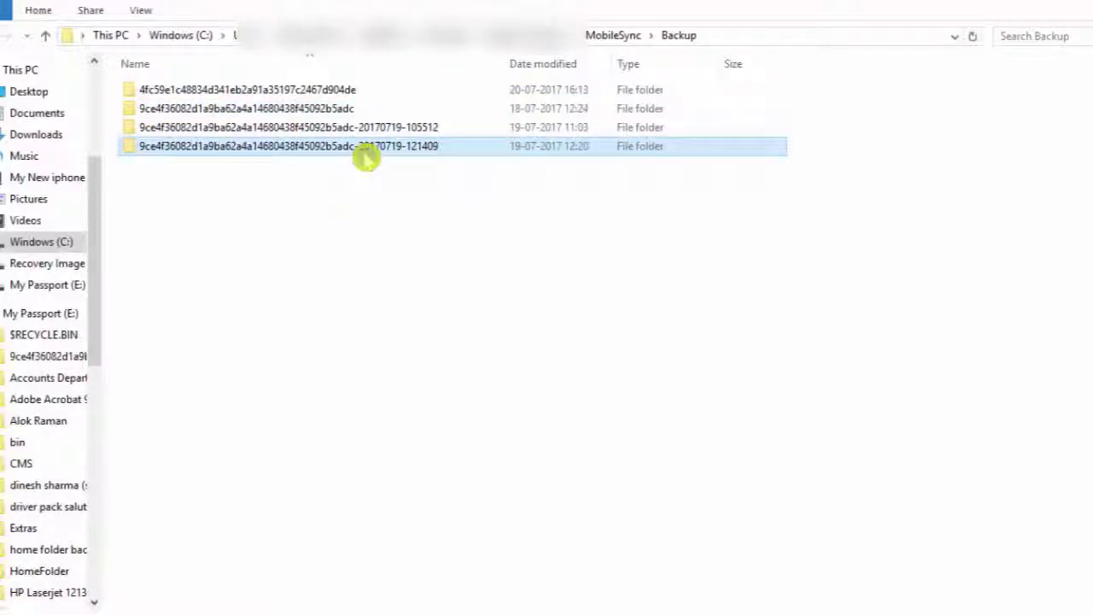
pyautogui.hotkey('shift', 'Up')
pyautogui.press('Up')
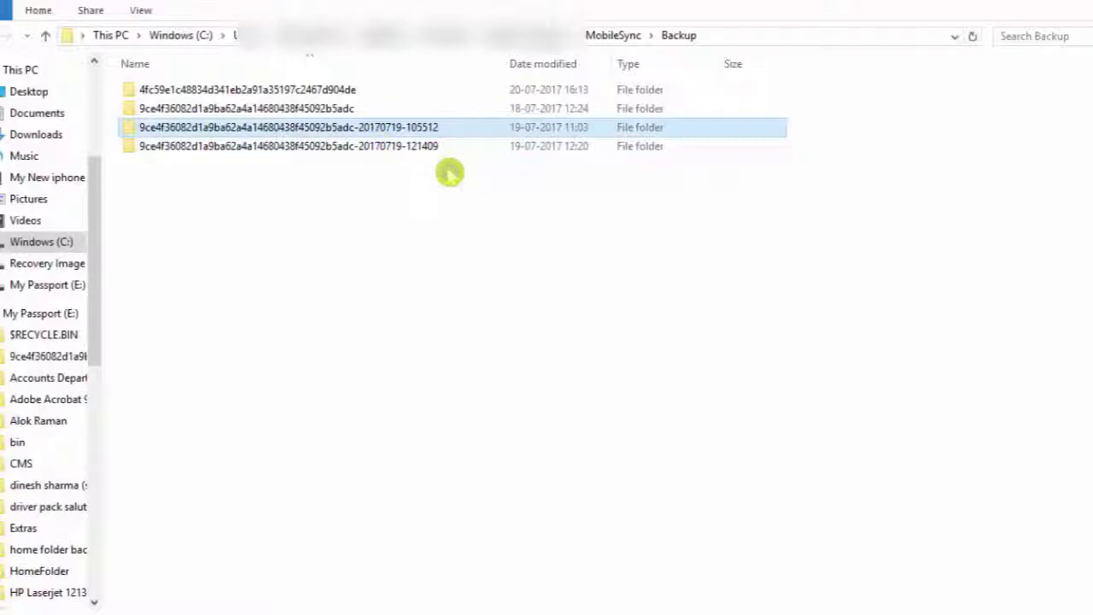
pyautogui.hotkey('shift', 'Delete')
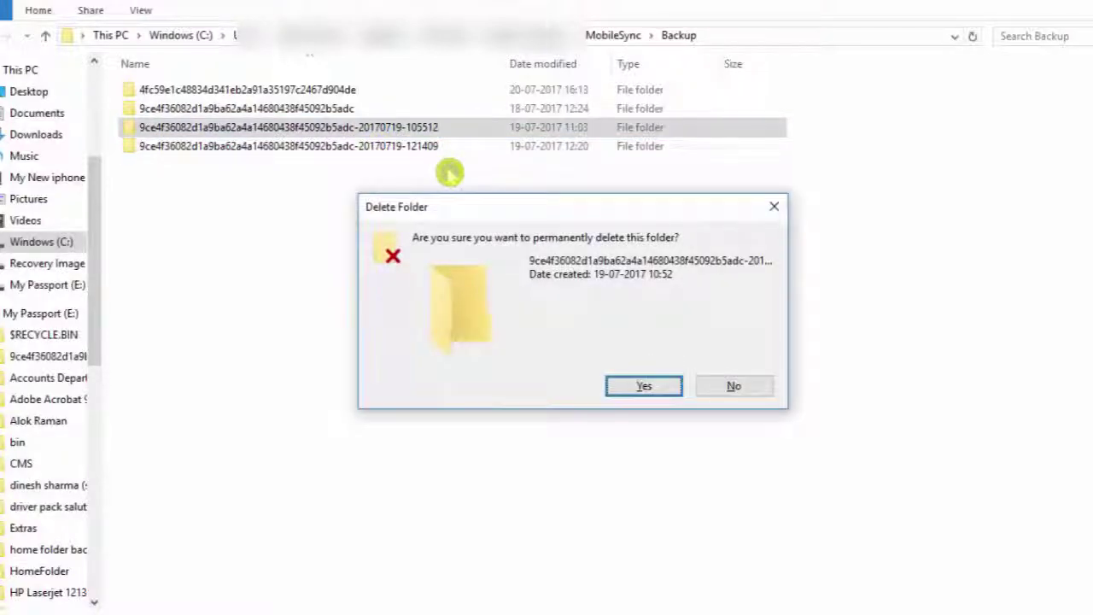
pyautogui.click(656, 389)
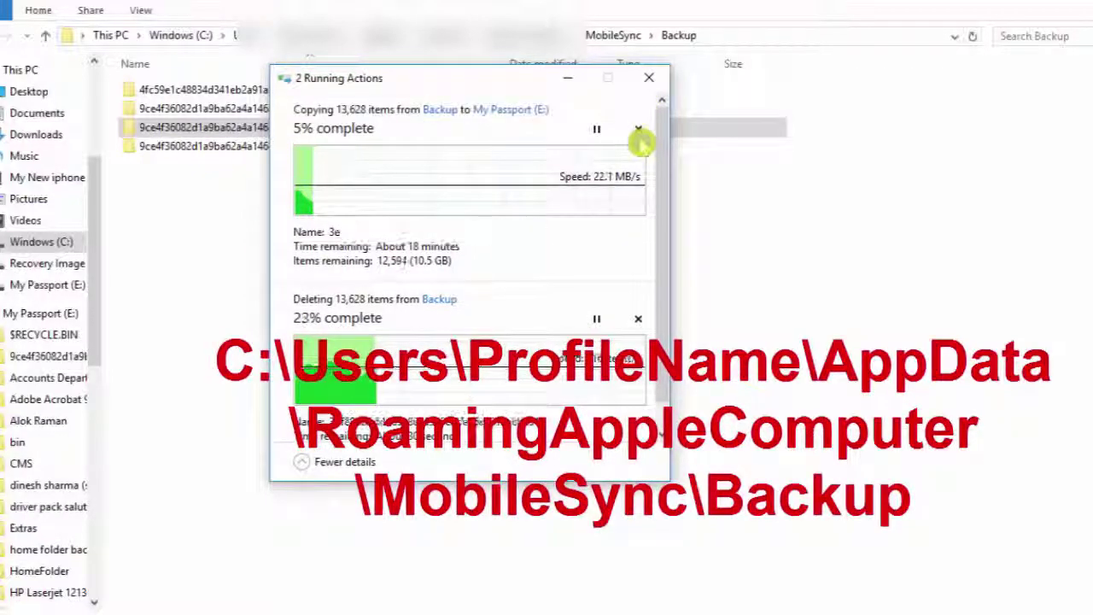
pyautogui.click(639, 130)
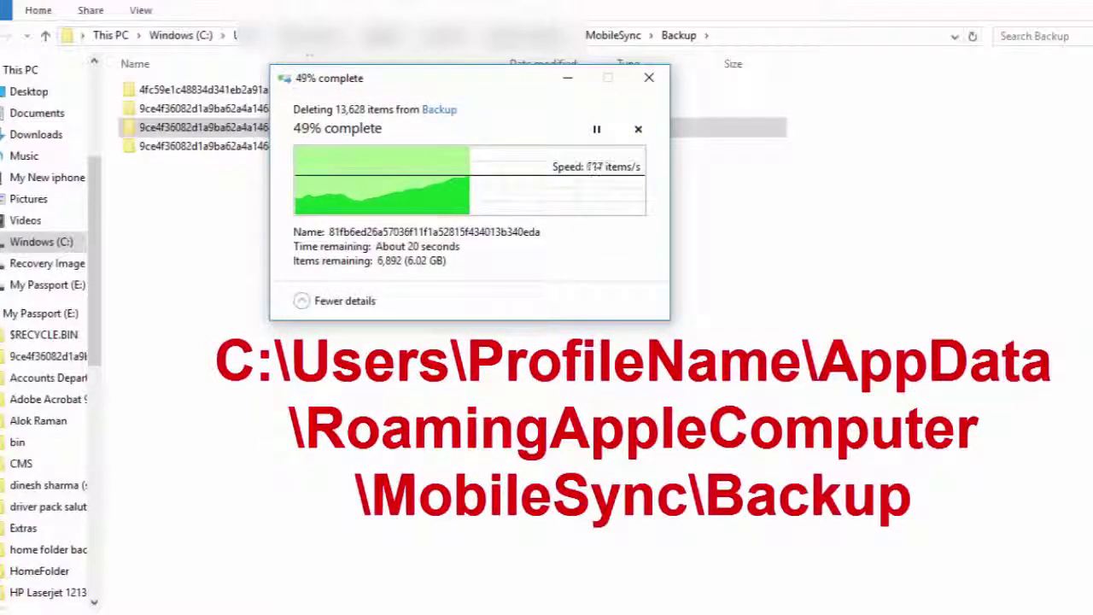
# Step: Refresh the Backup folder's listing and go up to the MobileSync folder
pyautogui.moveTo(378, 611)
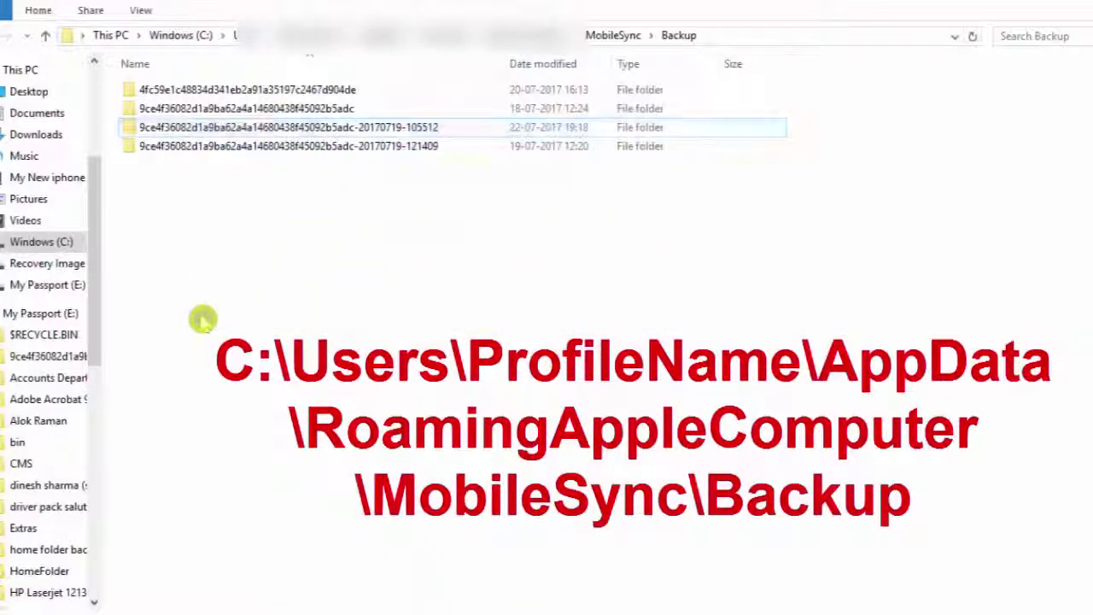
pyautogui.rightClick(192, 306)
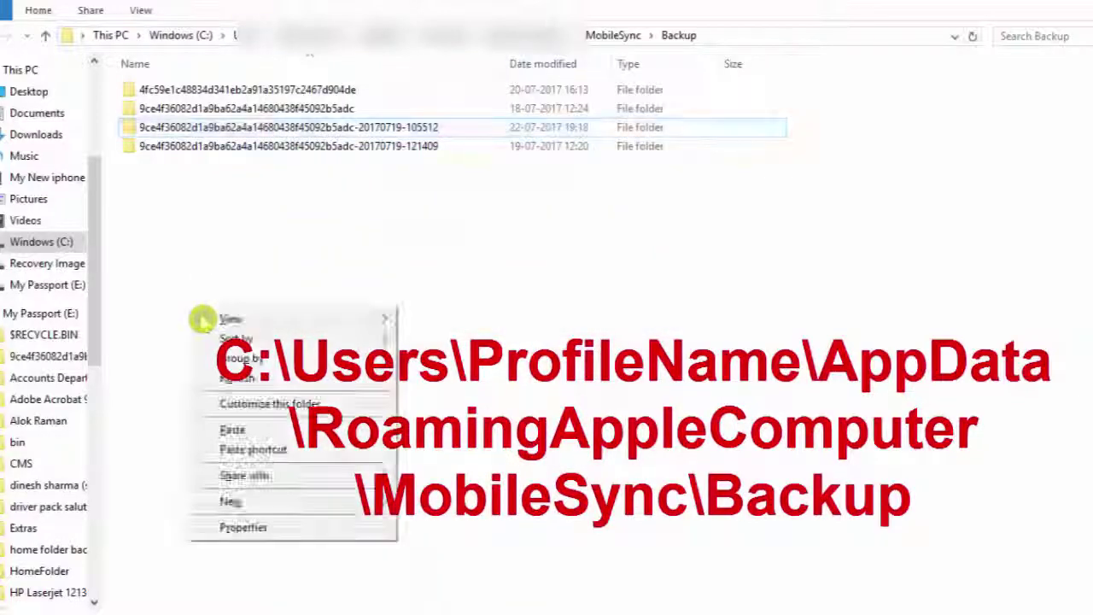
pyautogui.click(250, 382)
pyautogui.rightClick(230, 275)
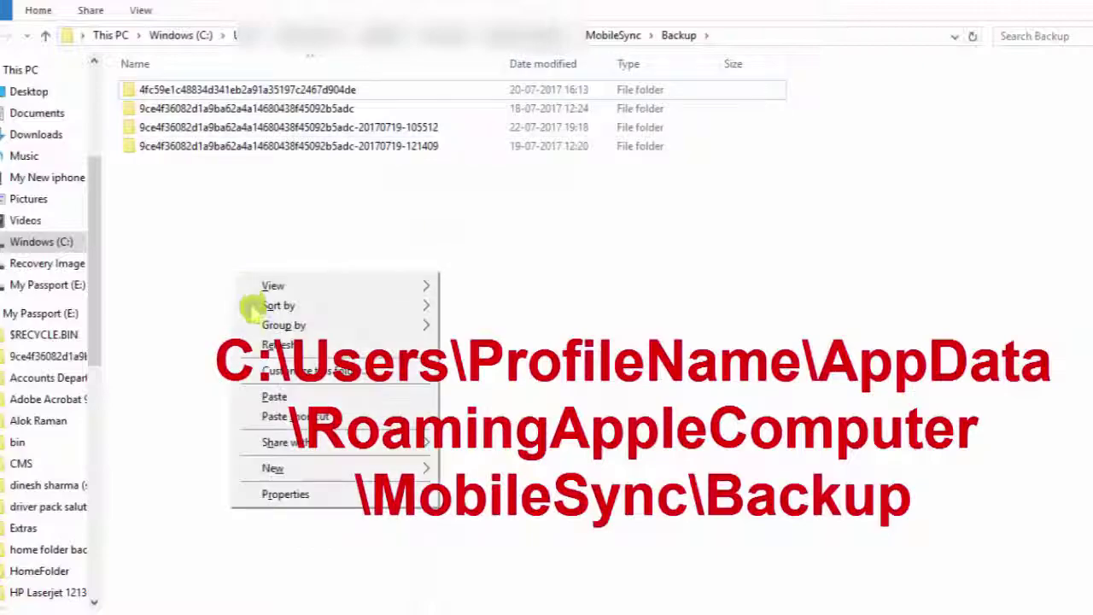
pyautogui.click(273, 346)
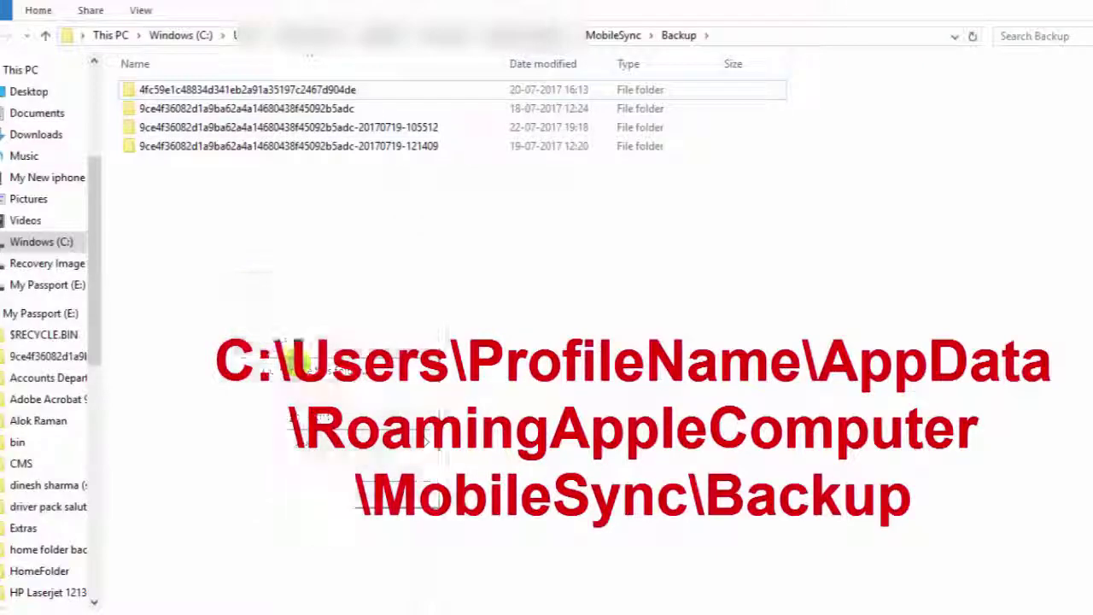
pyautogui.rightClick(303, 269)
pyautogui.click(350, 332)
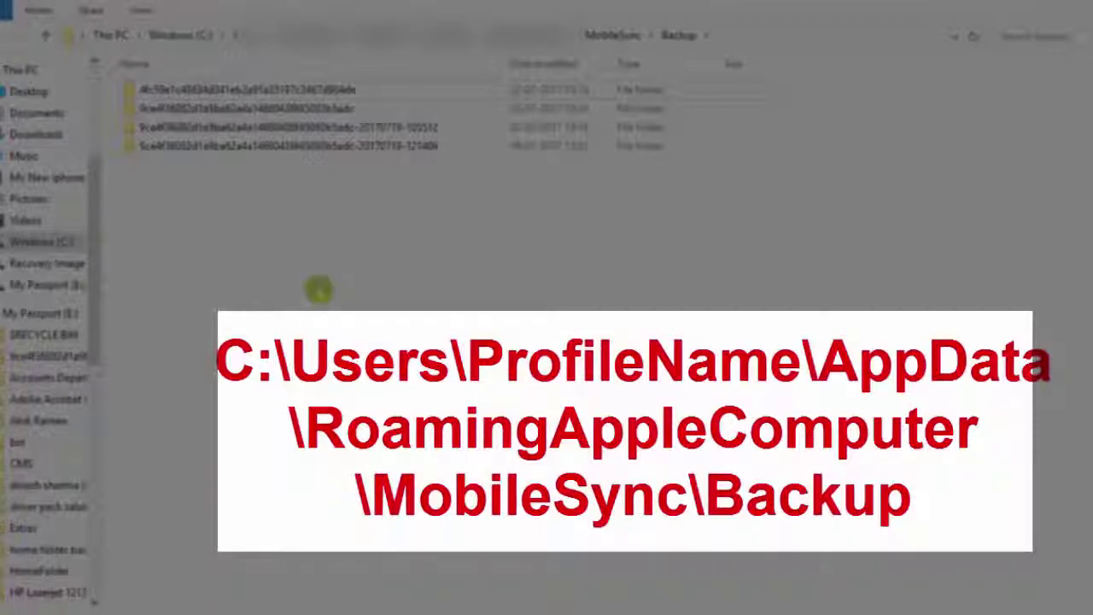
pyautogui.rightClick(319, 291)
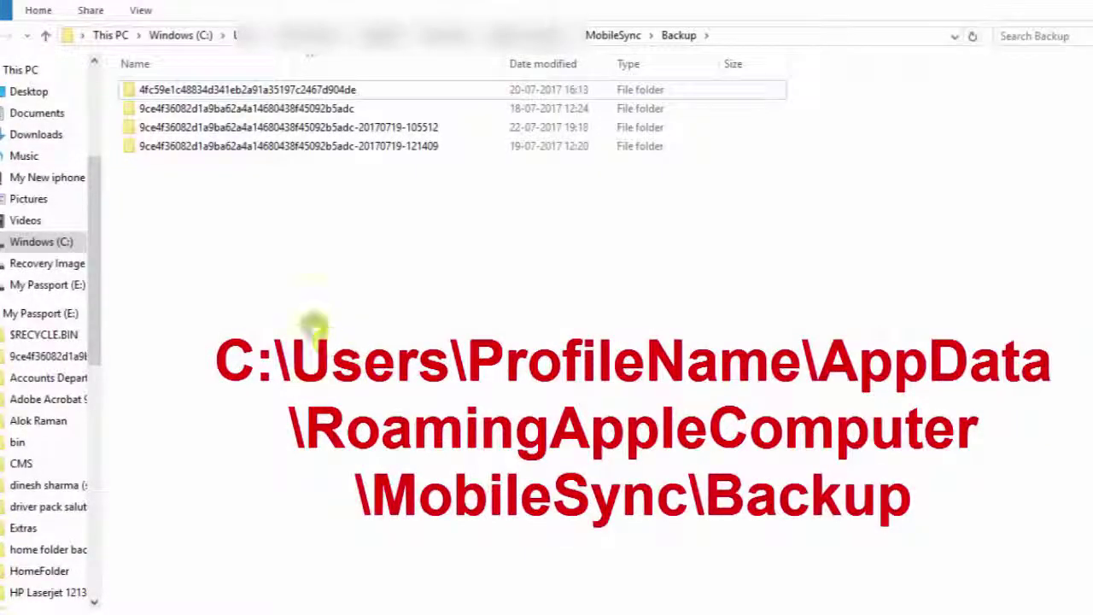
pyautogui.rightClick(287, 291)
pyautogui.press('Escape')
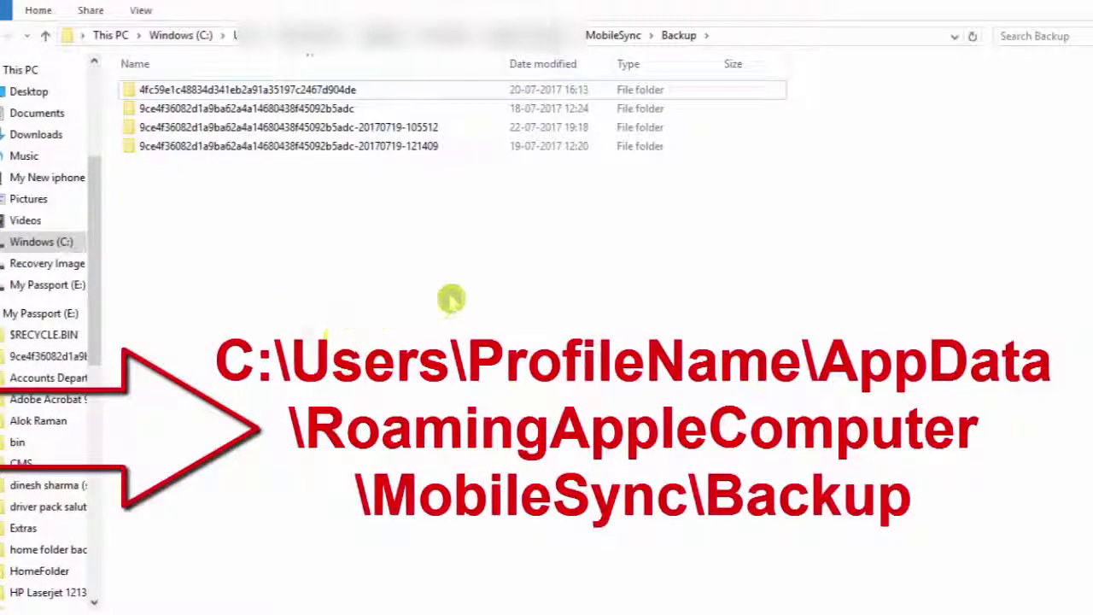
pyautogui.hotkey('alt', 'Up')
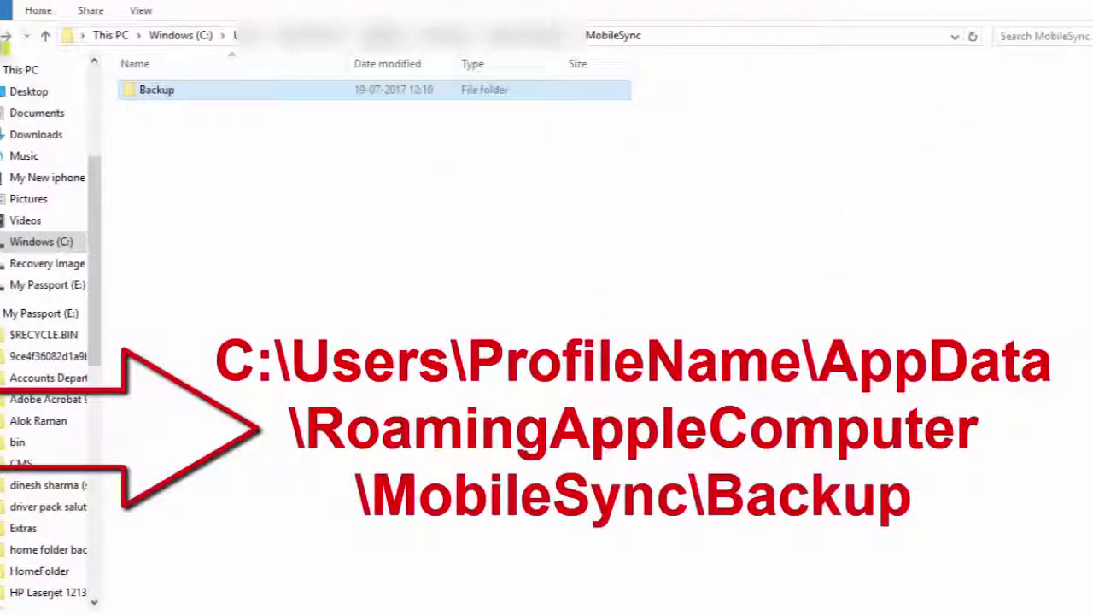
pyautogui.press('Return')
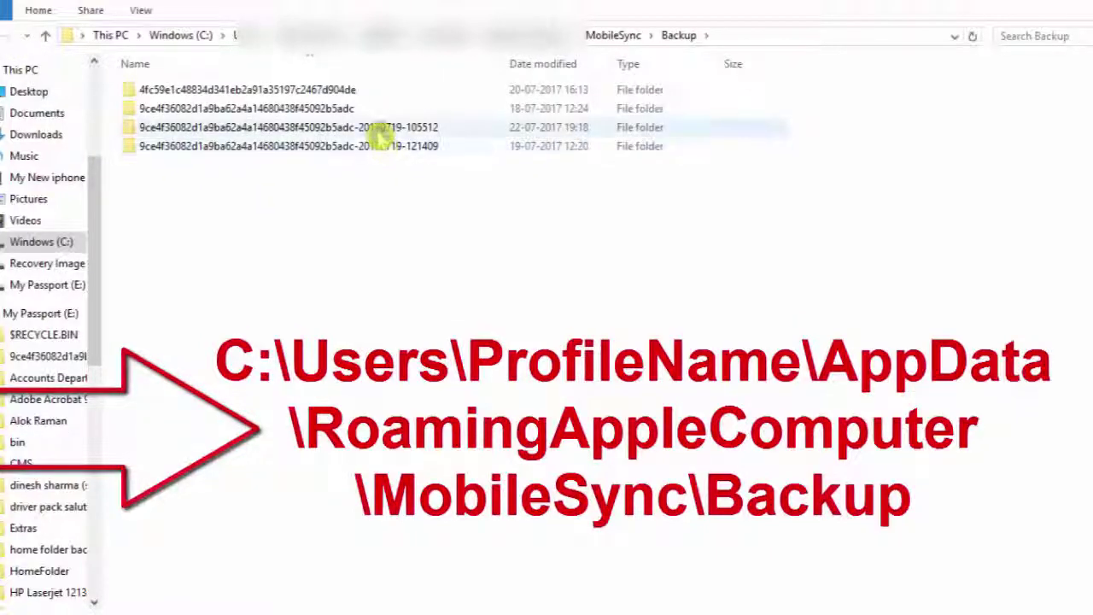
pyautogui.doubleClick(436, 129)
pyautogui.hotkey('alt', 'Up')
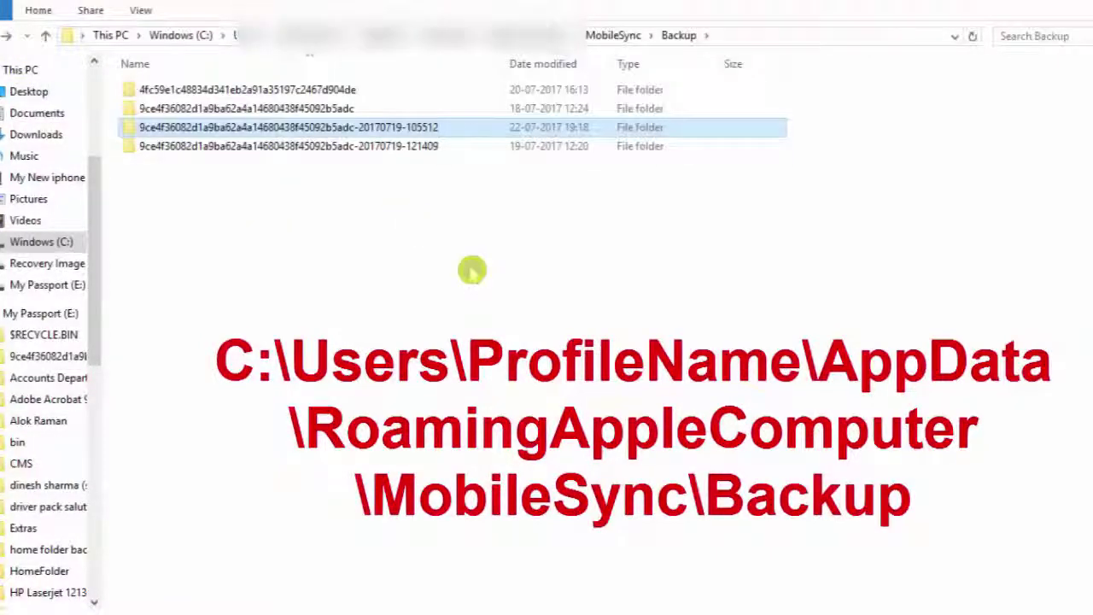
pyautogui.hotkey('shift', 'Delete')
pyautogui.press('Return')
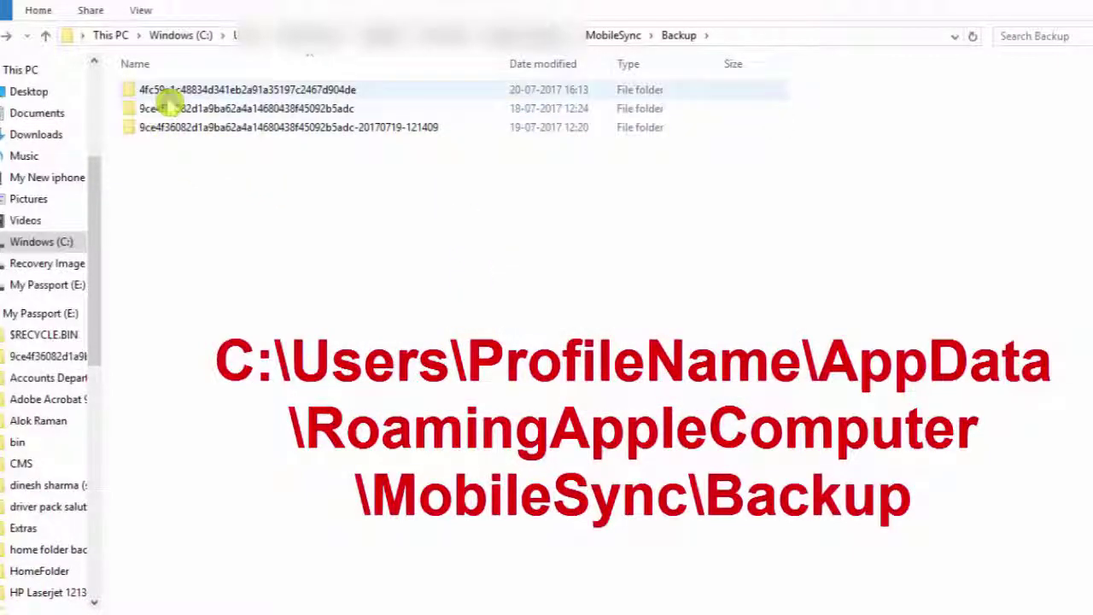
# Step: Select the remaining backup folders, then go up to the Apple Computer folder and view the MobileSync folder's properties
pyautogui.click(196, 130)
pyautogui.moveTo(448, 206); pyautogui.dragTo(107, 84)
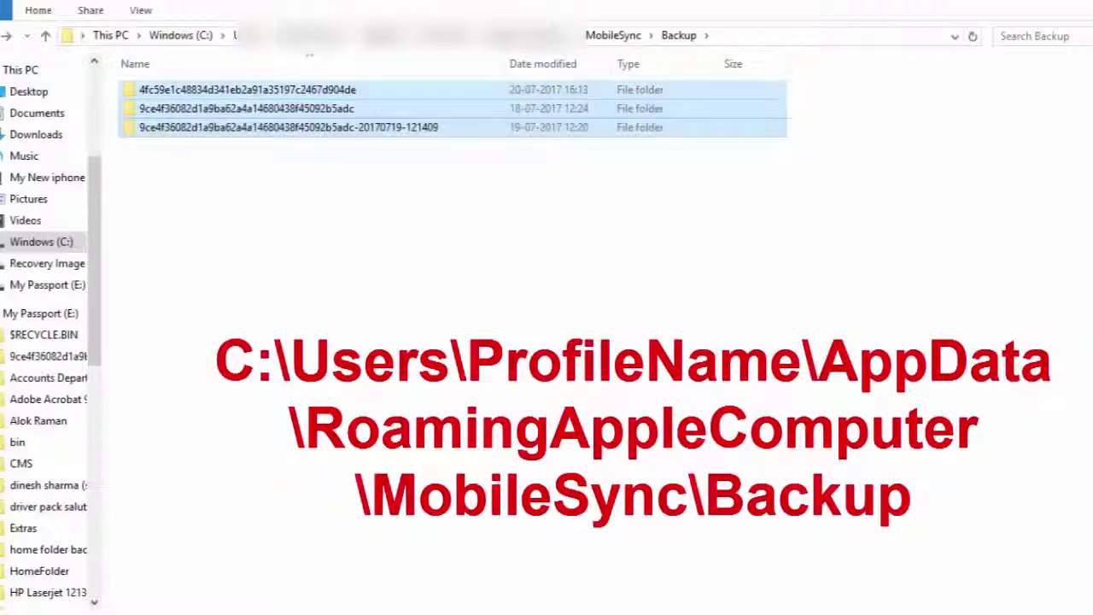
pyautogui.press('BackSpace')
pyautogui.press('BackSpace')
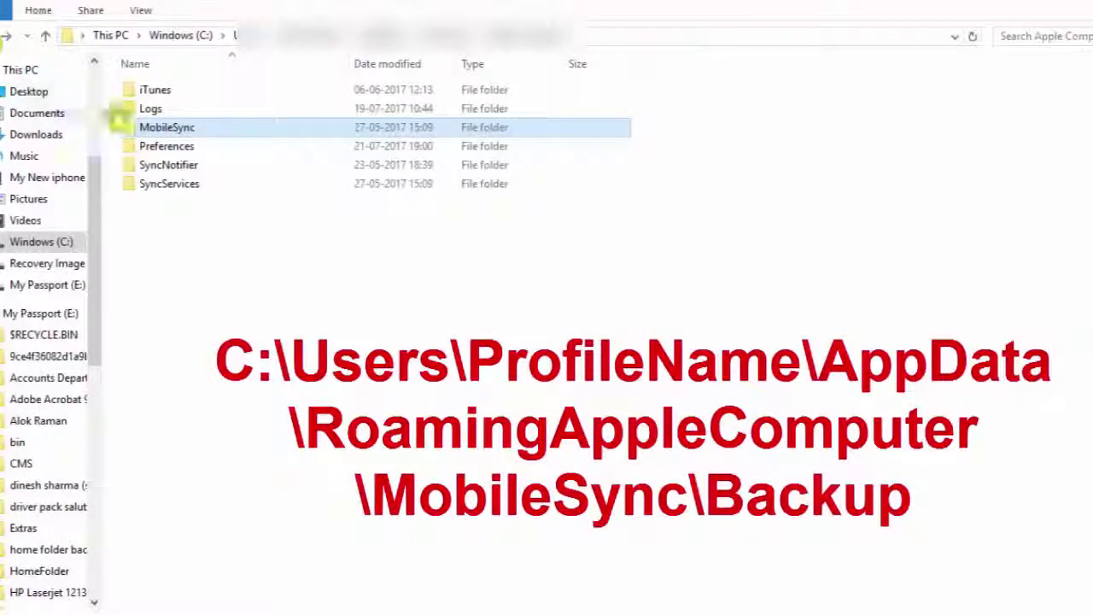
pyautogui.rightClick(181, 128)
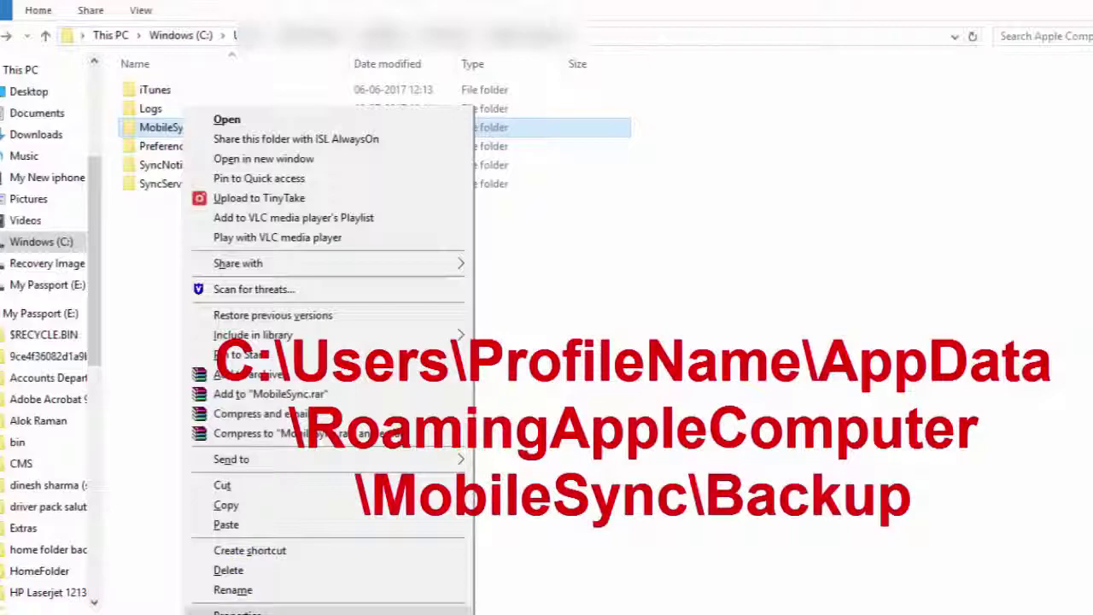
pyautogui.click(241, 608)
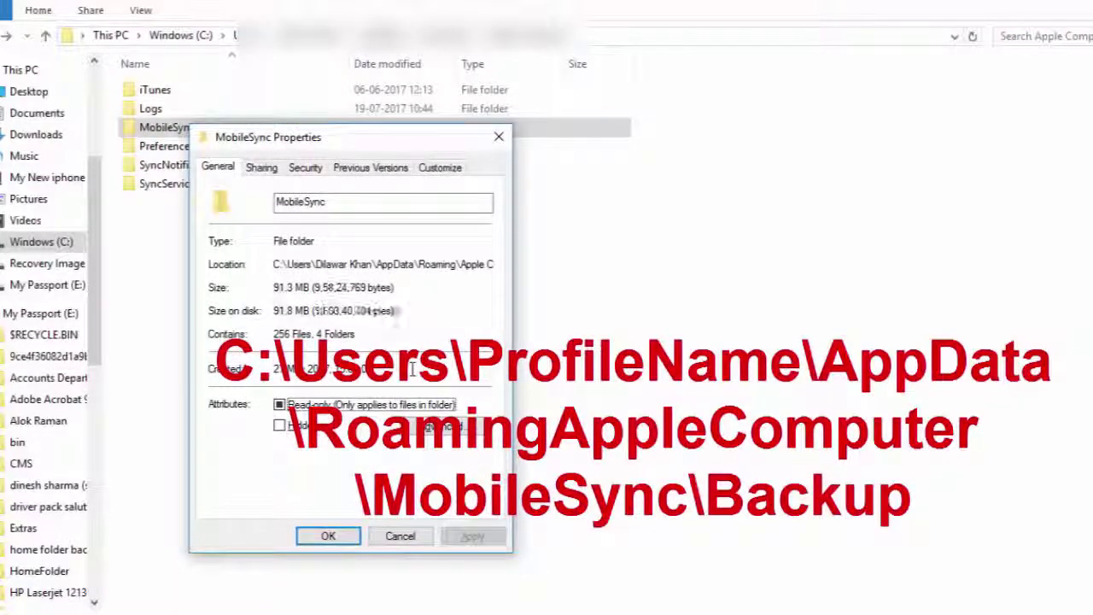